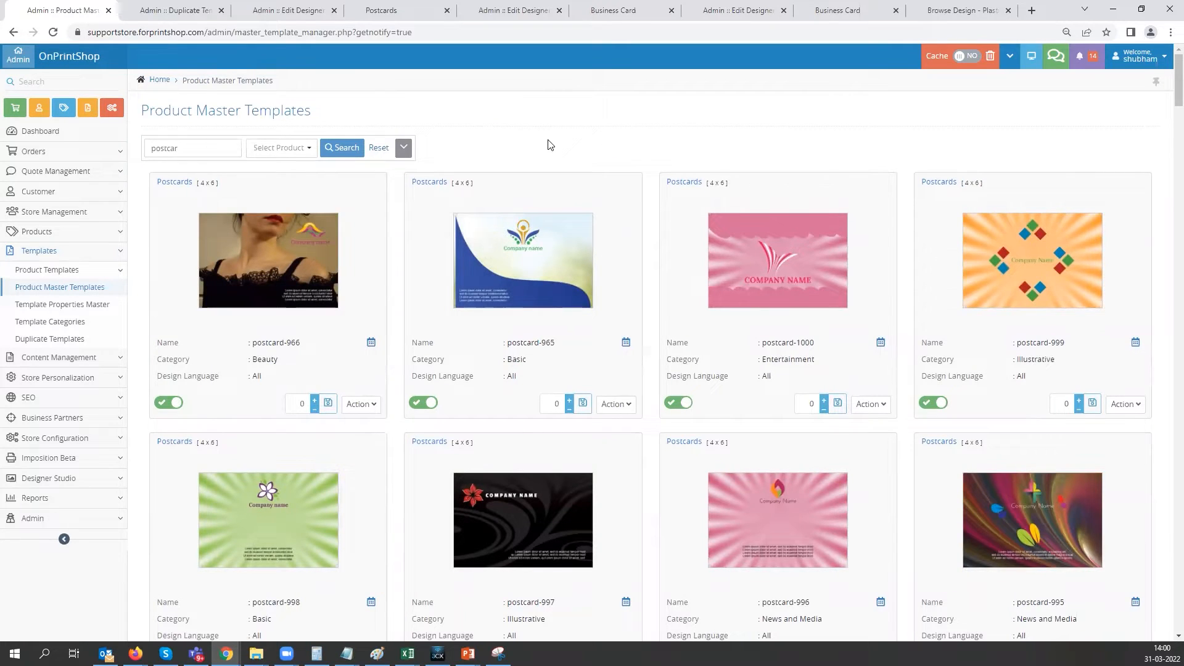
Start creating a new version of the postcard-998 master template
scroll(551, 145, "down", 5)
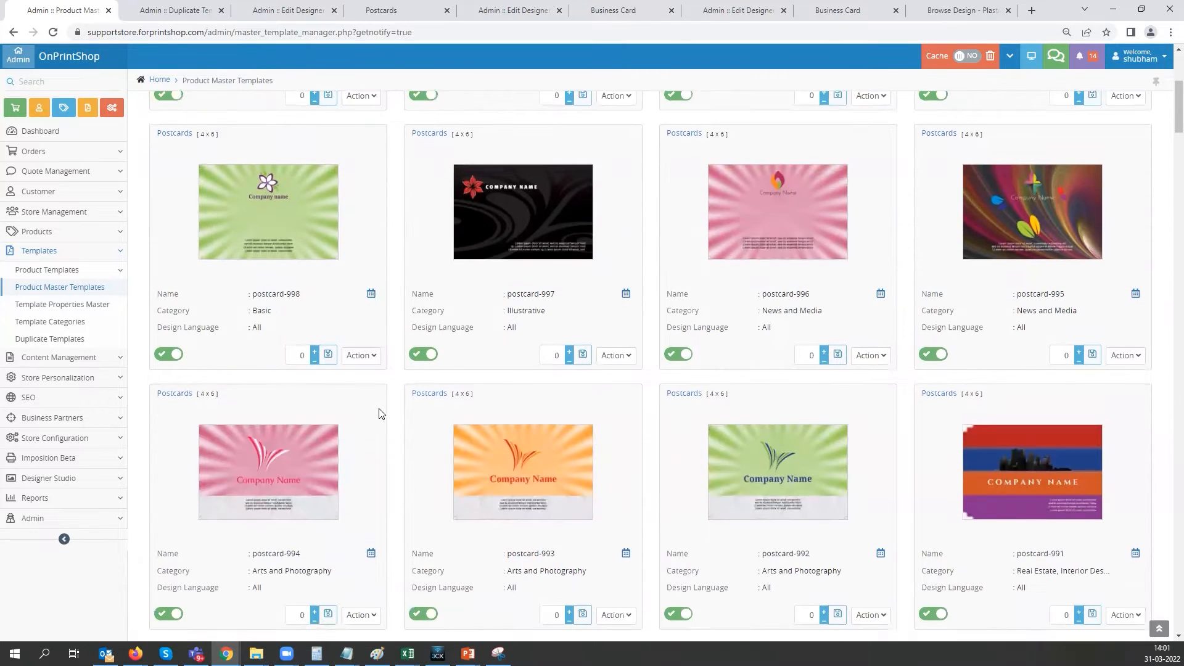
left_click(366, 356)
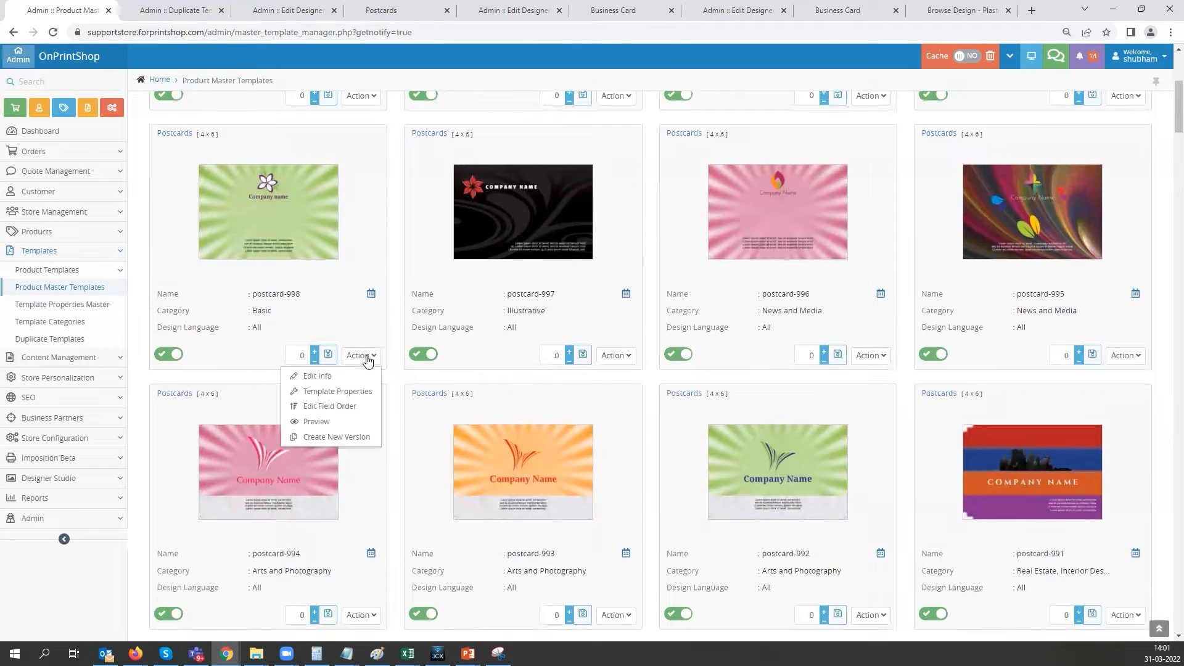
left_click(339, 437)
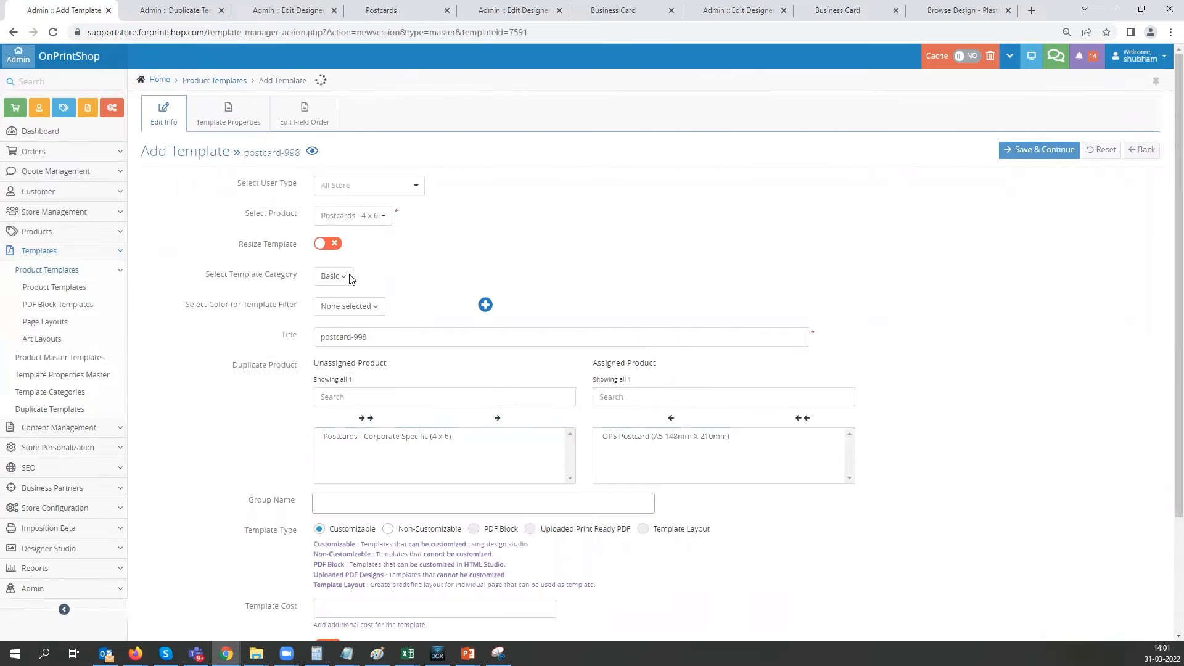
Assign the new template to the Default Store and to the Postcards product in size 5 x 7
left_click(346, 187)
left_click(347, 249)
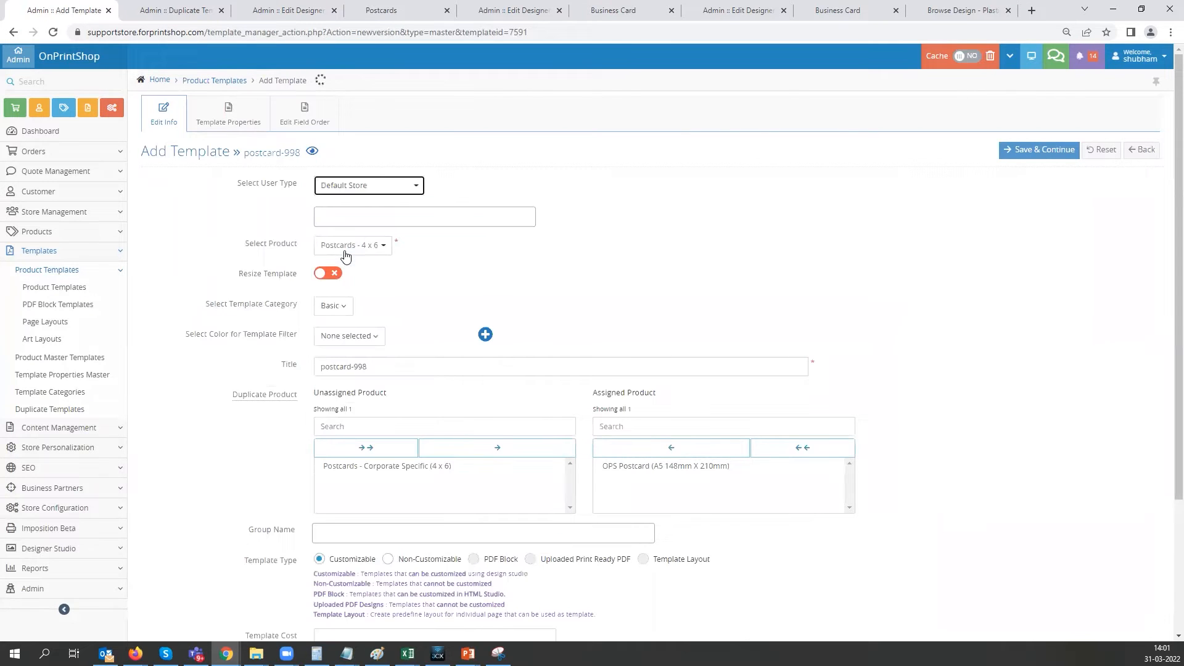
left_click(344, 247)
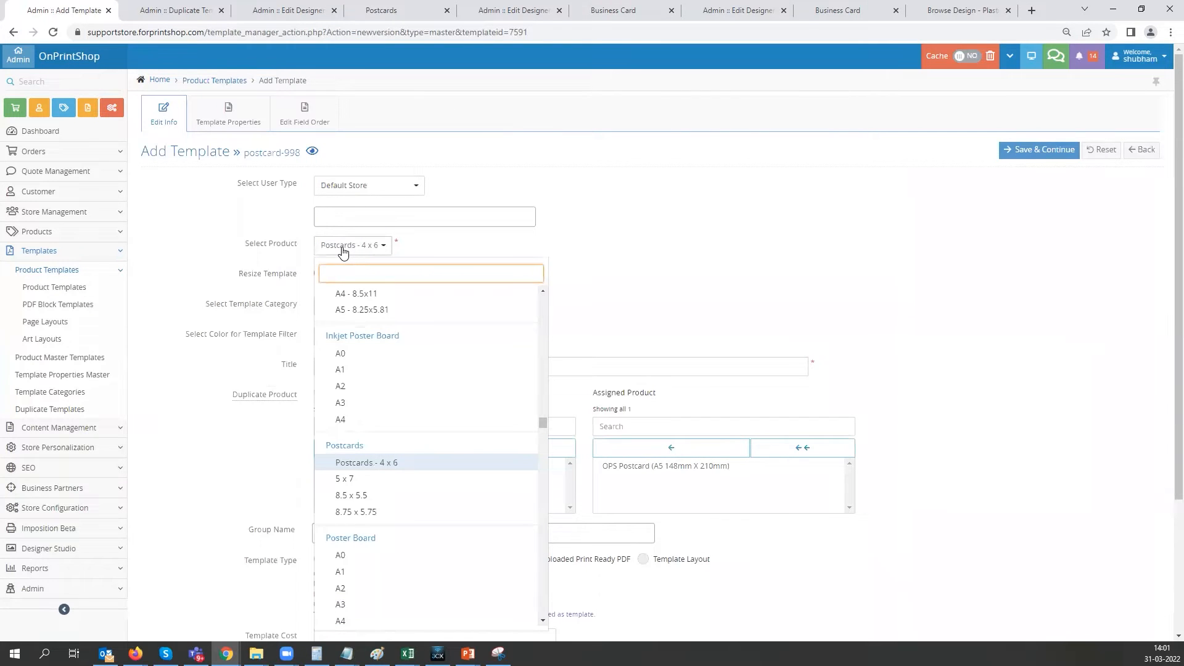
key("Down")
key("Return")
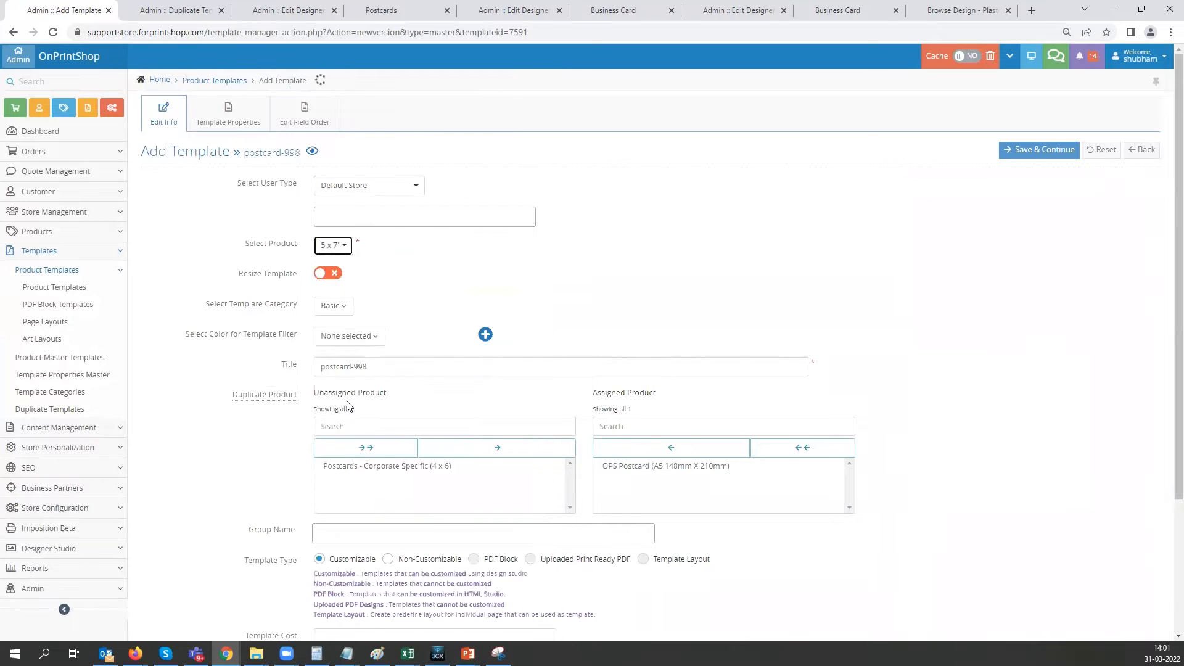
Enable template resizing, review the Duplicate Product settings, and save the template info to continue to the design
left_click(327, 276)
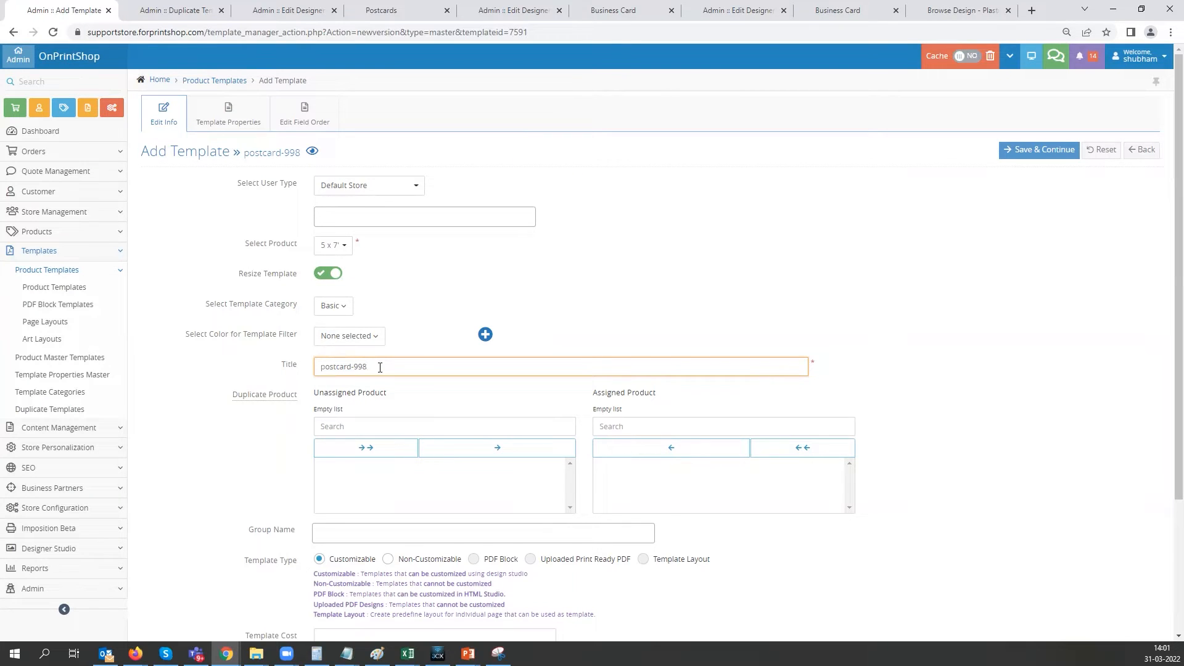
mouse_move(247, 304)
left_click(311, 343)
scroll(320, 370, "down", 3)
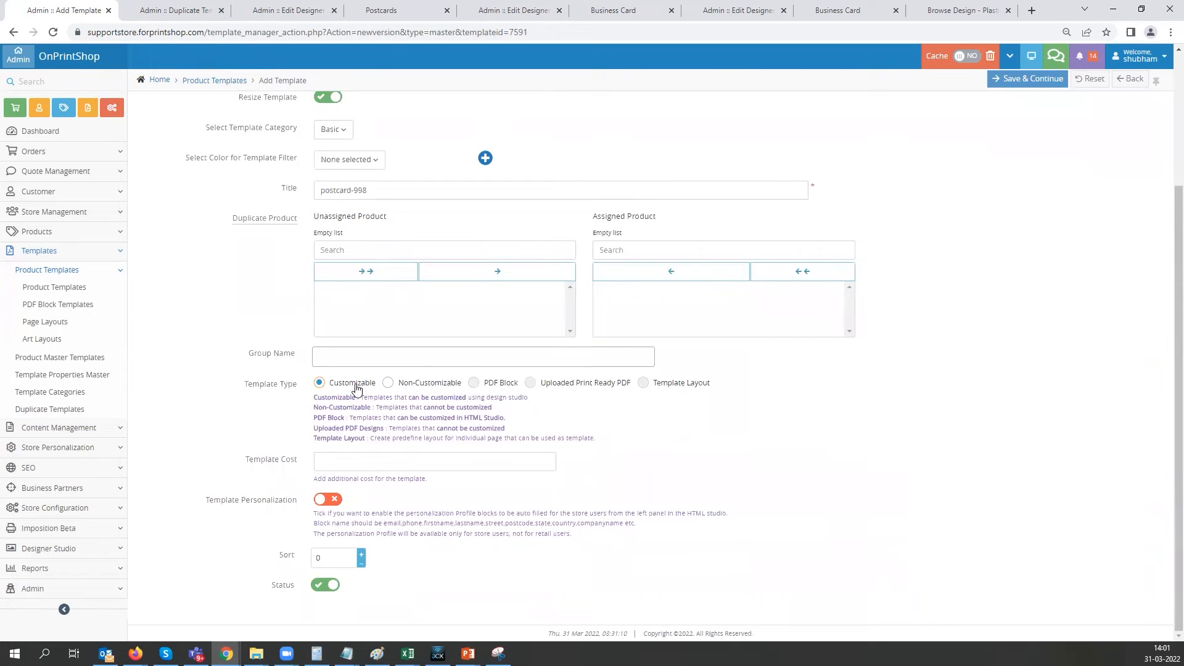
left_click_drag(234, 219, 298, 219)
left_click(360, 302)
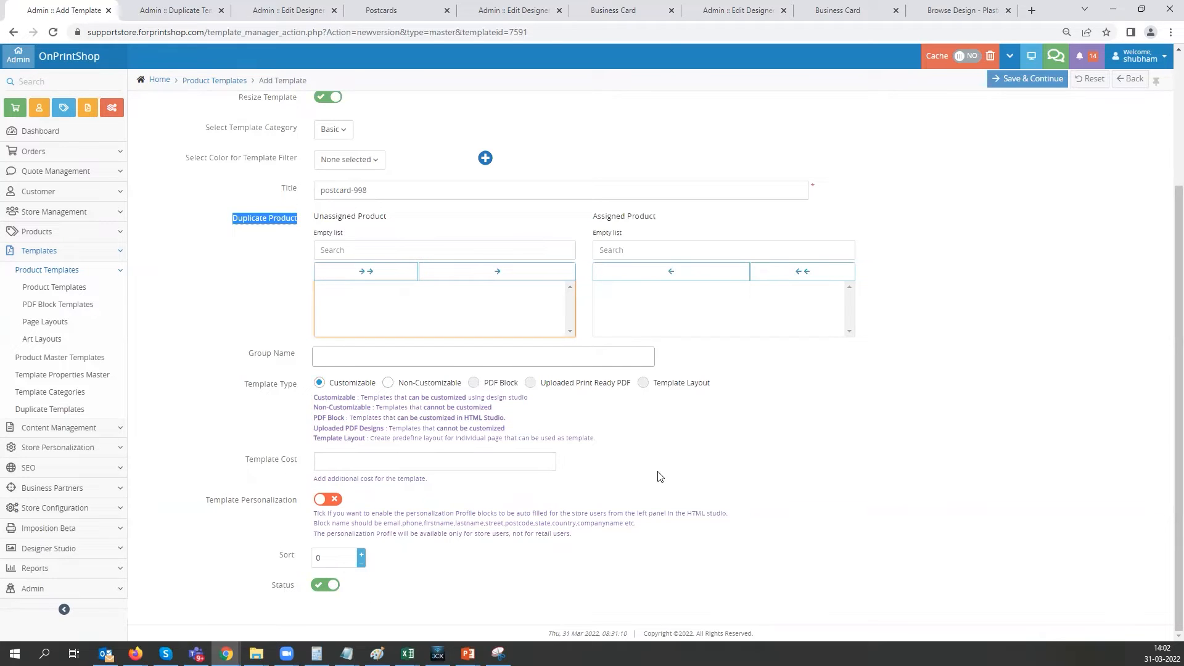
scroll(1028, 196, "up", 3)
left_click(1028, 151)
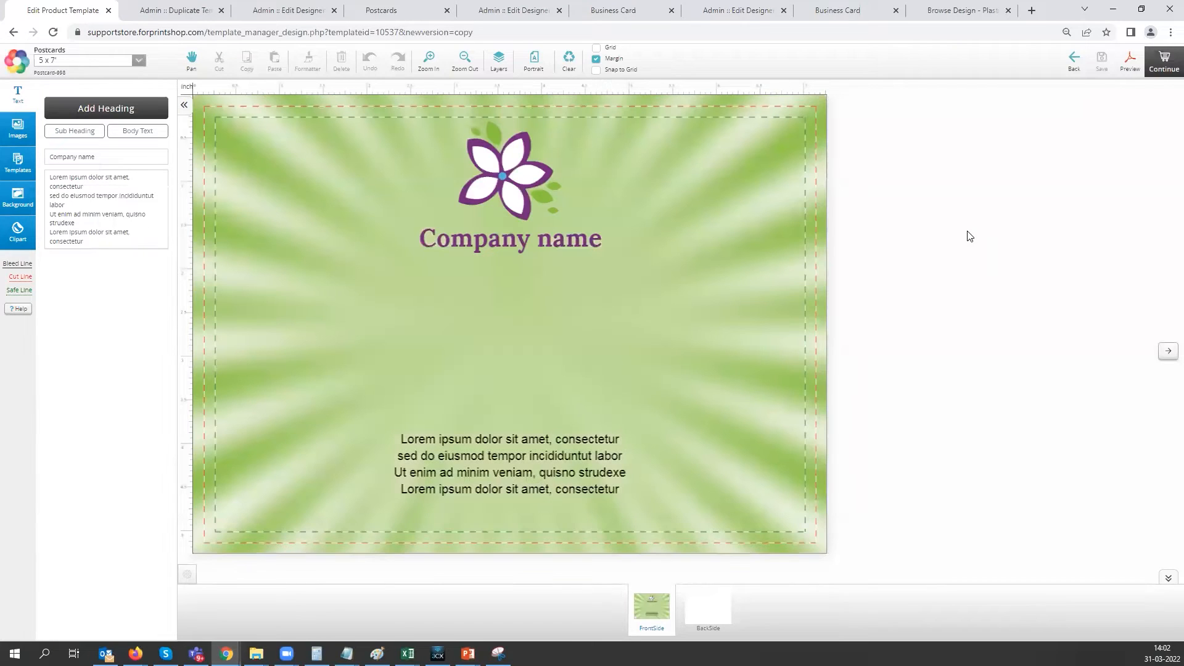
Move the address lines on the postcard's back side slightly down and to the left, and finish the design
left_click(713, 617)
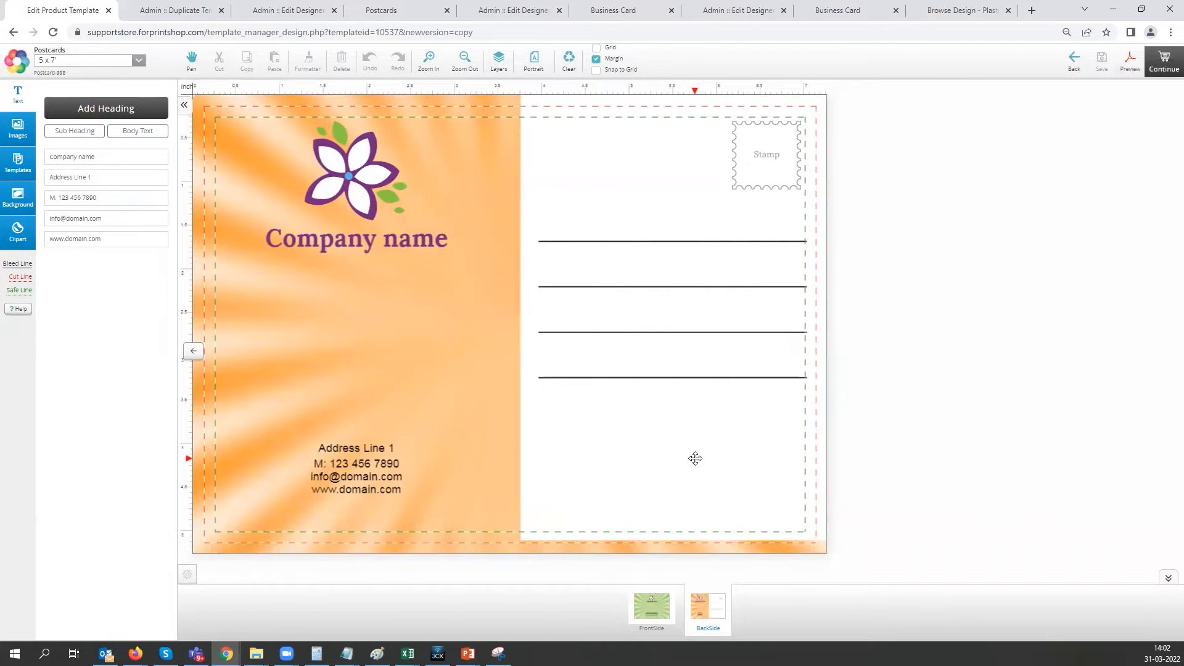
left_click(709, 385)
left_click_drag(742, 302, 737, 316)
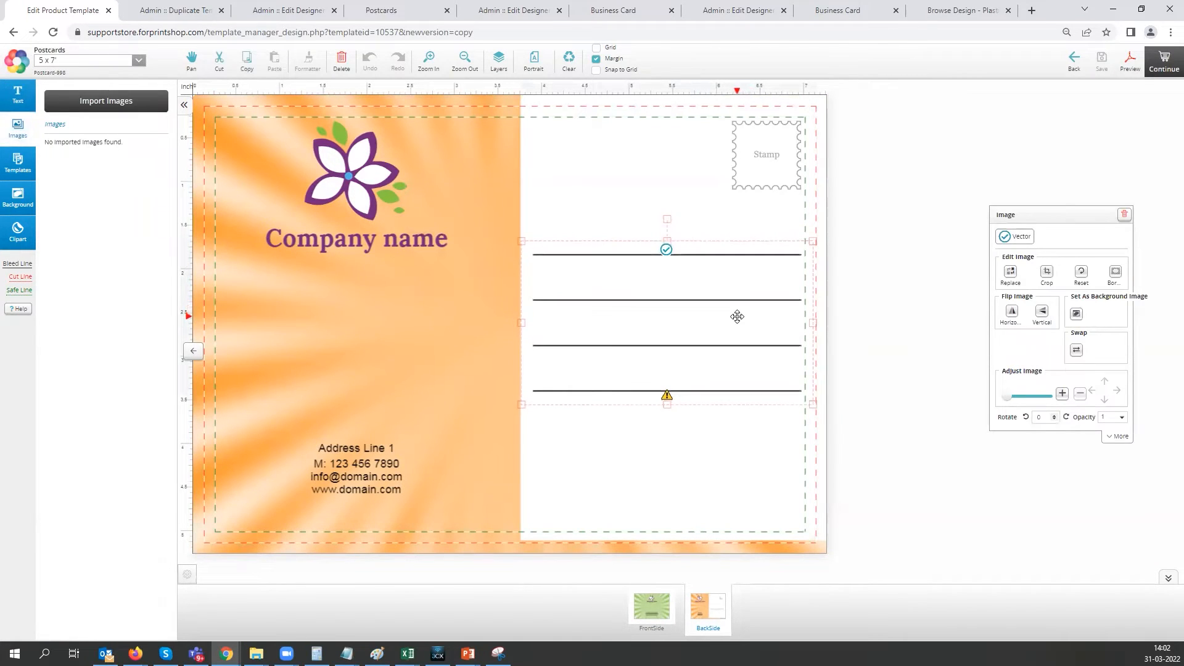
left_click(878, 291)
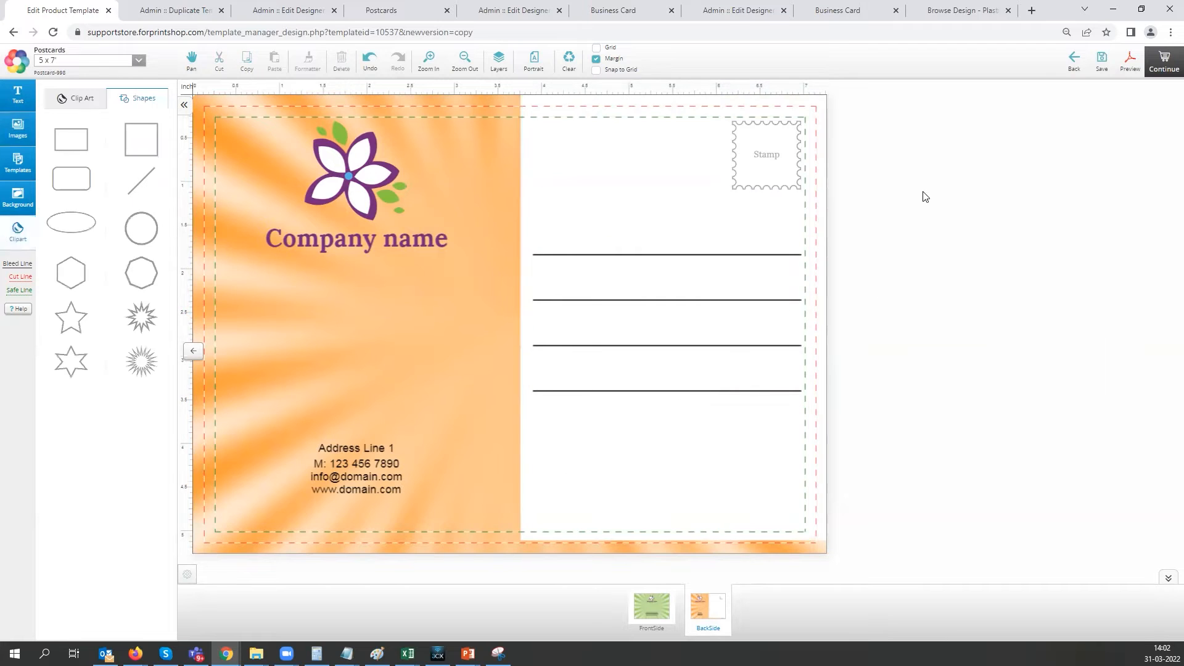
left_click(1163, 68)
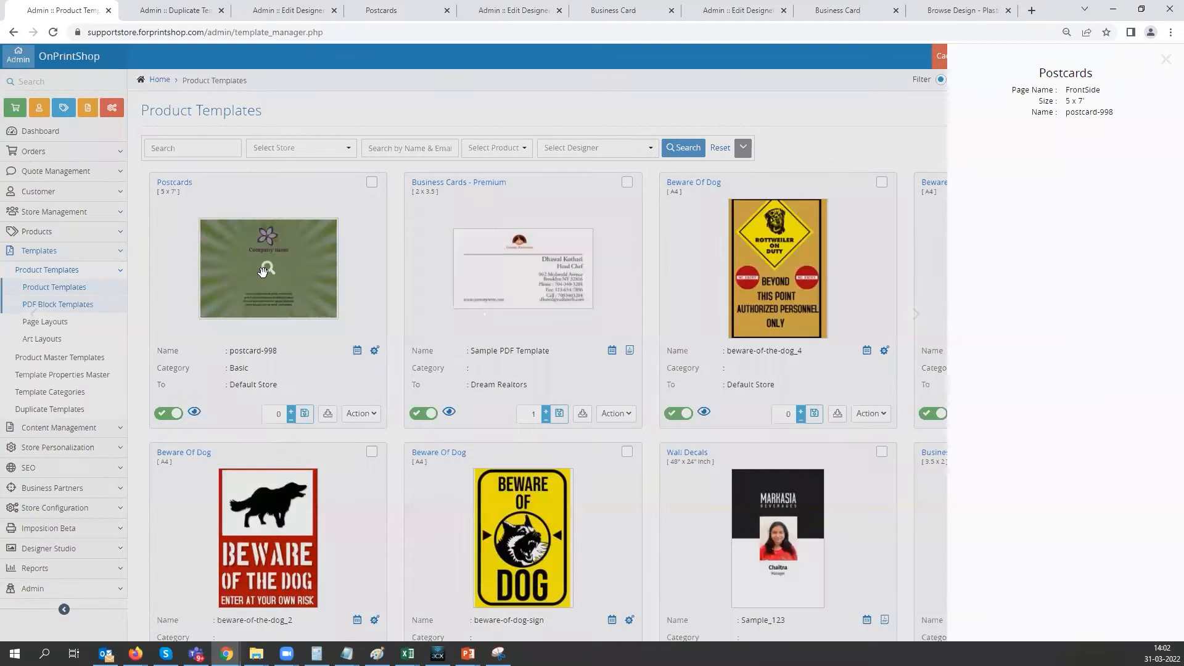
Preview the front and back sides of the resized postcard-998 product template, and close the preview
left_click(264, 270)
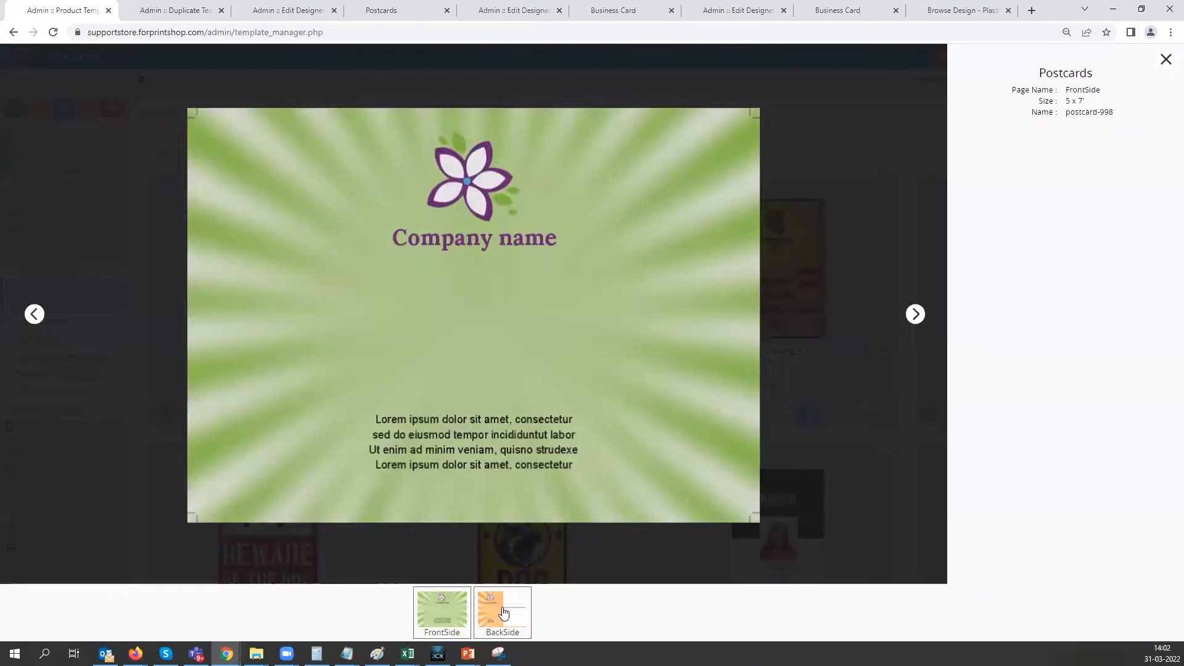
left_click(503, 611)
left_click(1166, 59)
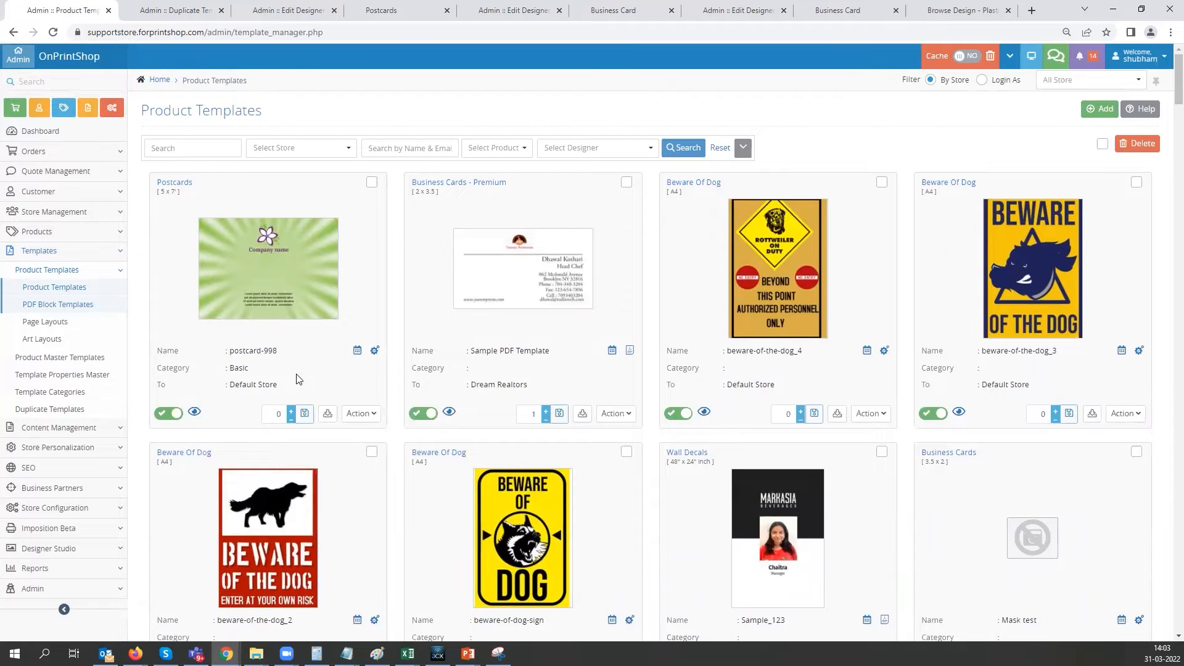
Preview the Business Cards - Premium product on the storefront from its designer options, and start its order process
key("ctrl+Tab")
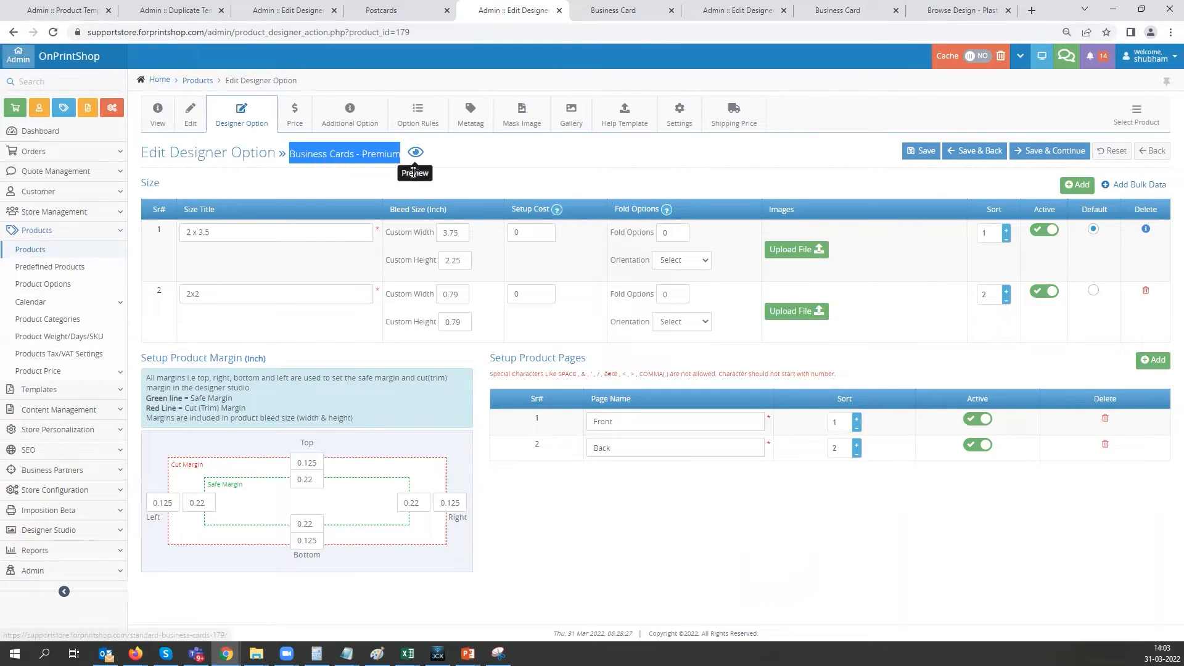
left_click(336, 177)
left_click_drag(290, 154, 399, 155)
left_click(372, 190)
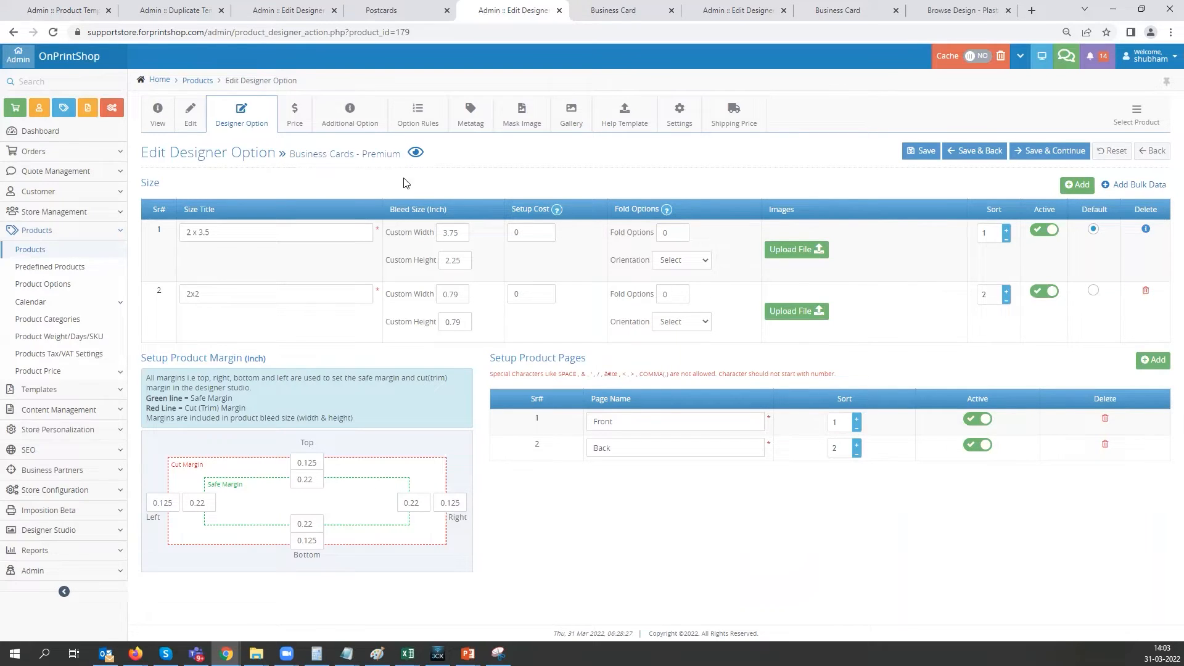
left_click(416, 154)
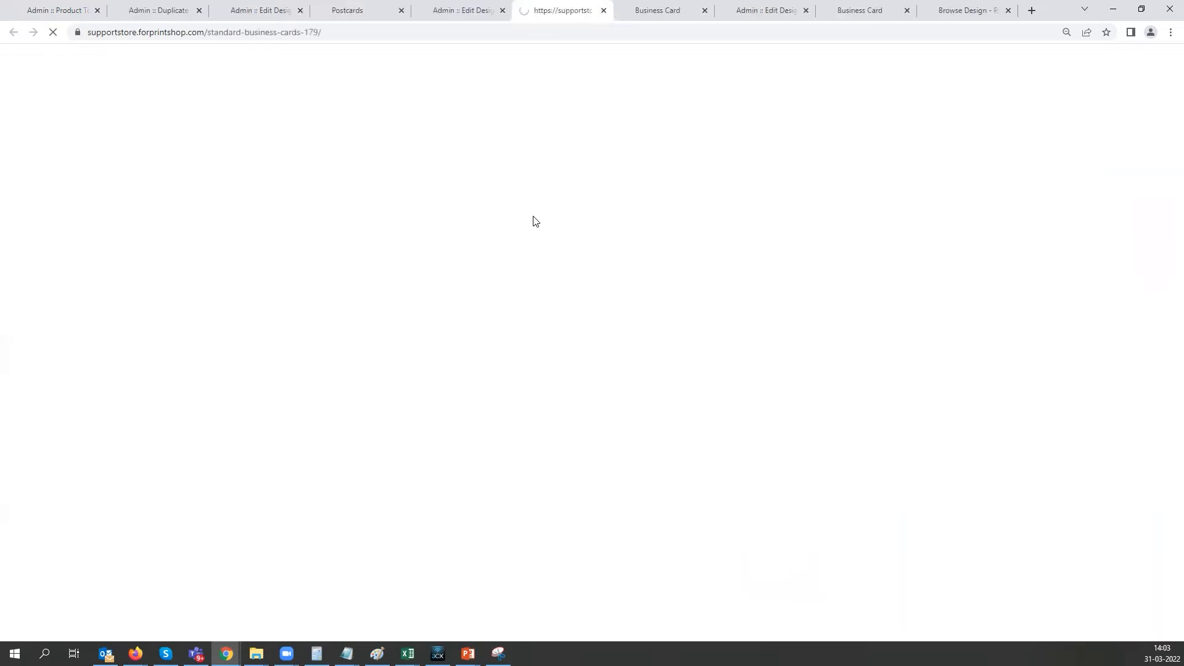
scroll(748, 432, "down", 5)
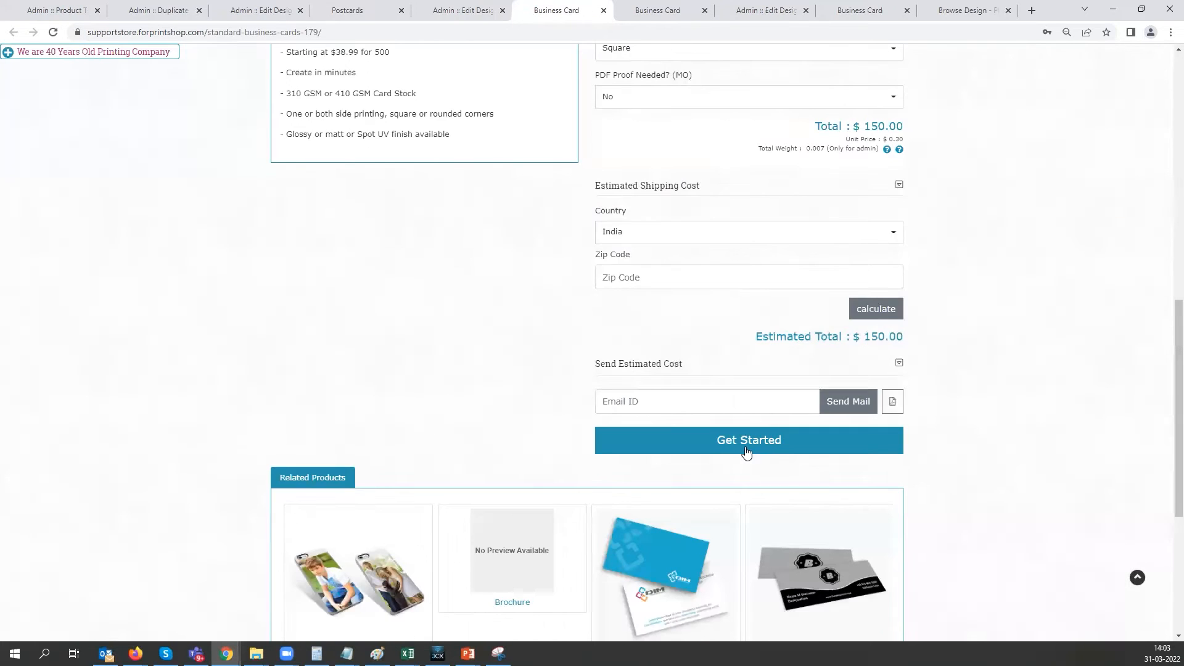
left_click(667, 439)
left_click(465, 347)
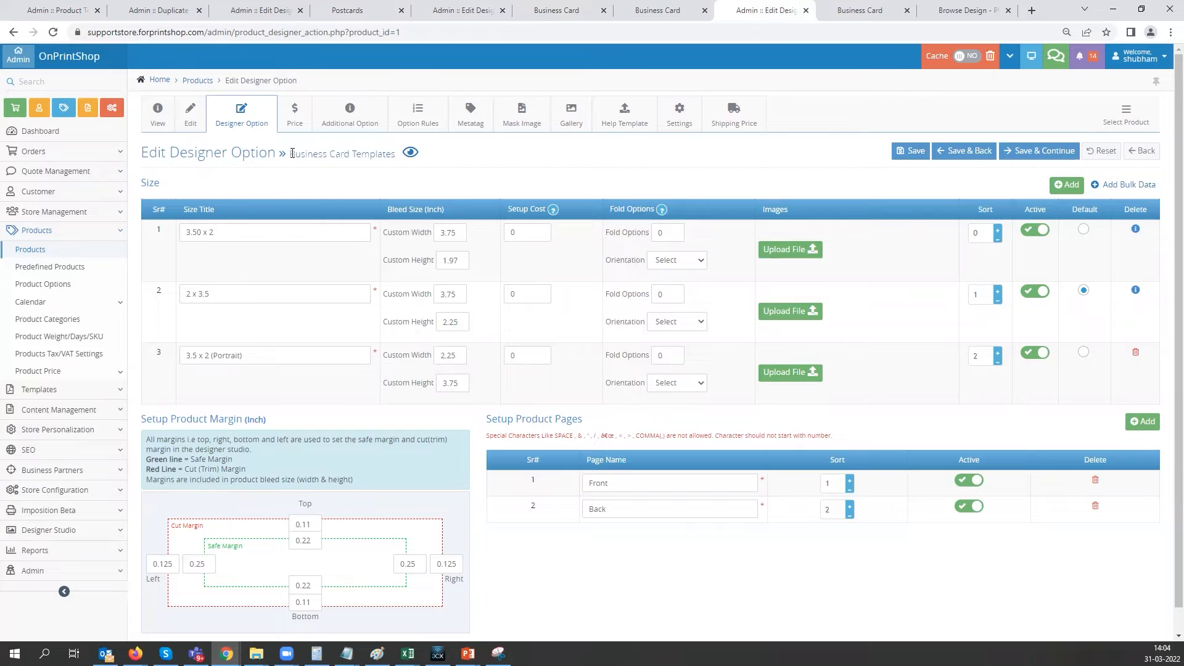
Compare the 2 x 3.5 bleed width and height of Business Card Templates with those of Business Cards - Premium
left_click_drag(291, 153, 398, 155)
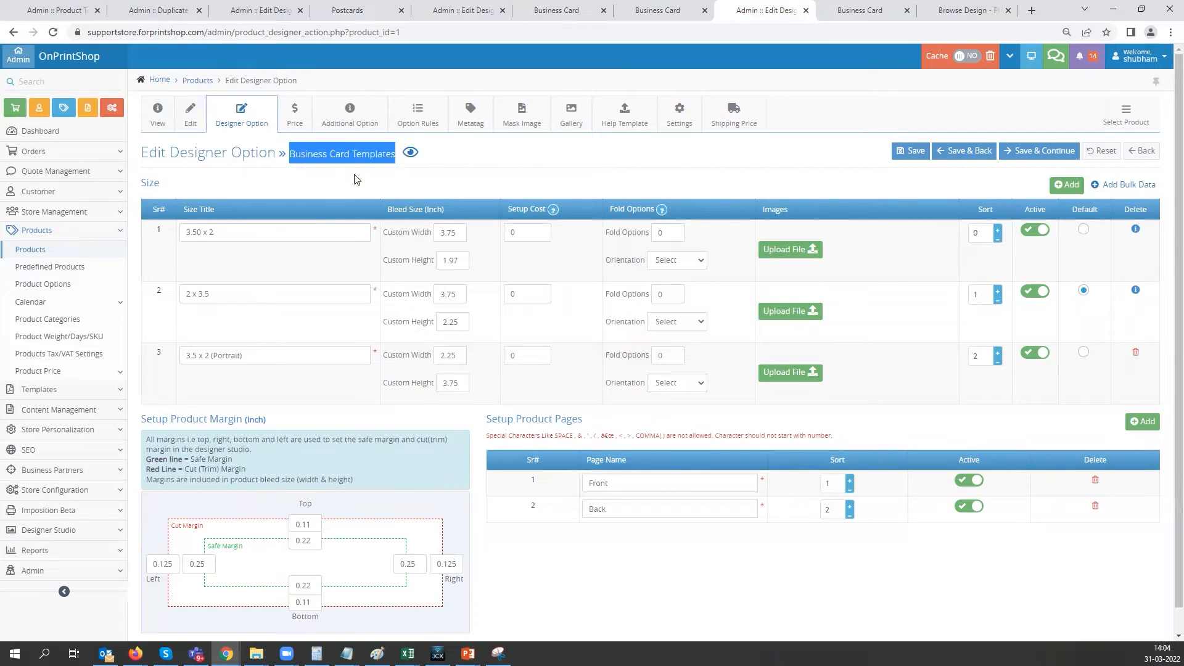
left_click_drag(211, 294, 183, 292)
double_click(448, 296)
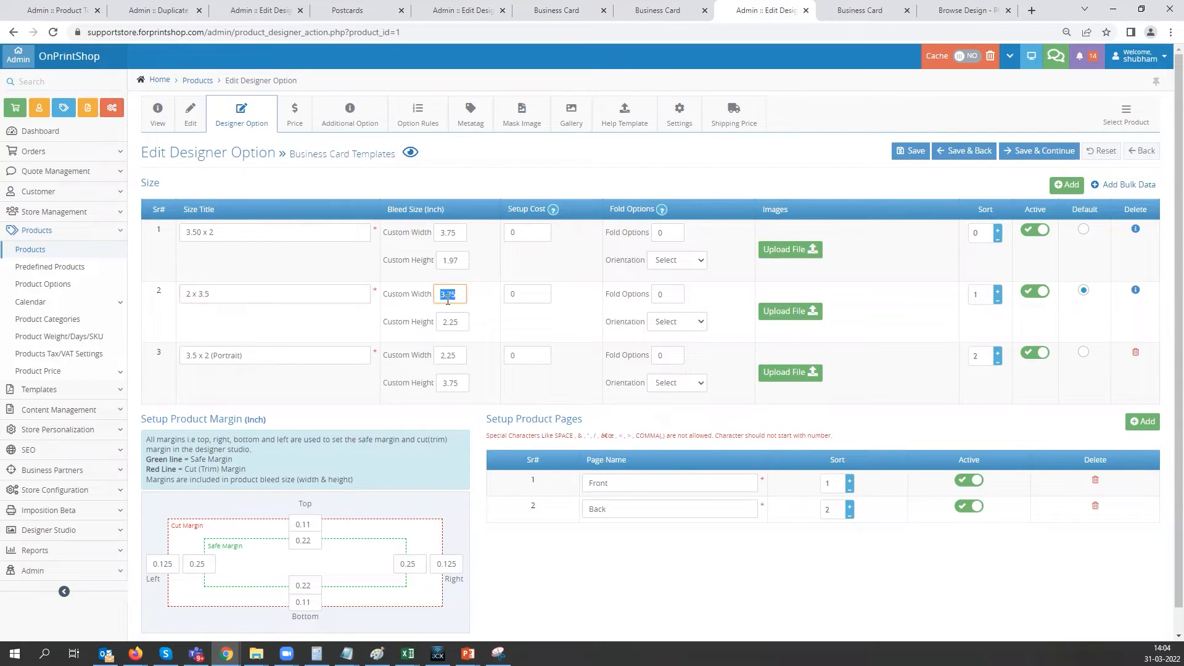
left_click(454, 323)
left_click(455, 293)
left_click(407, 330)
left_click(460, 11)
left_click_drag(442, 234, 470, 260)
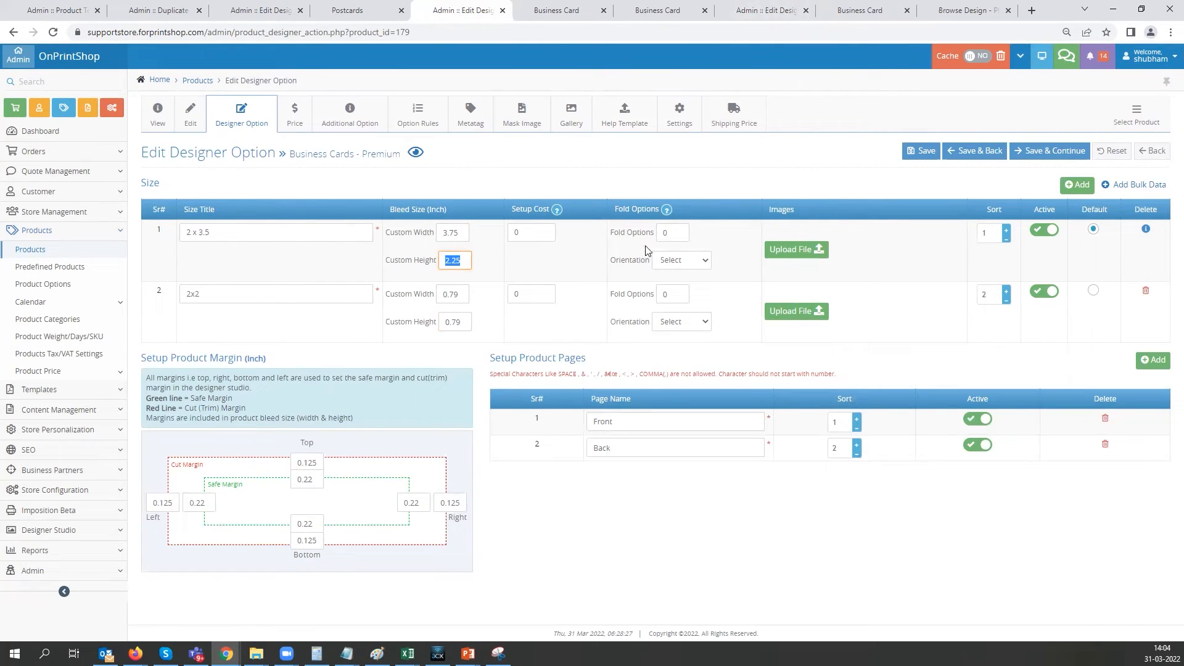
In Duplicate Templates, choose the Default Store and the 2 x 3.5 size of Business Card Templates as the source product
left_click(158, 10)
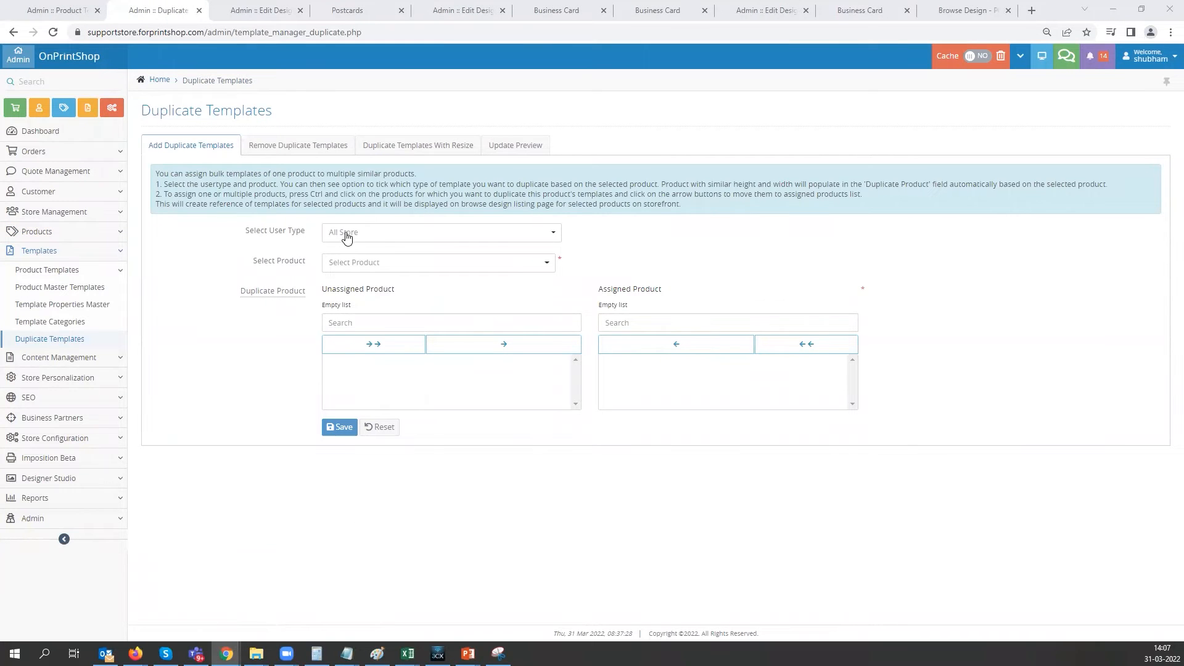
left_click(344, 237)
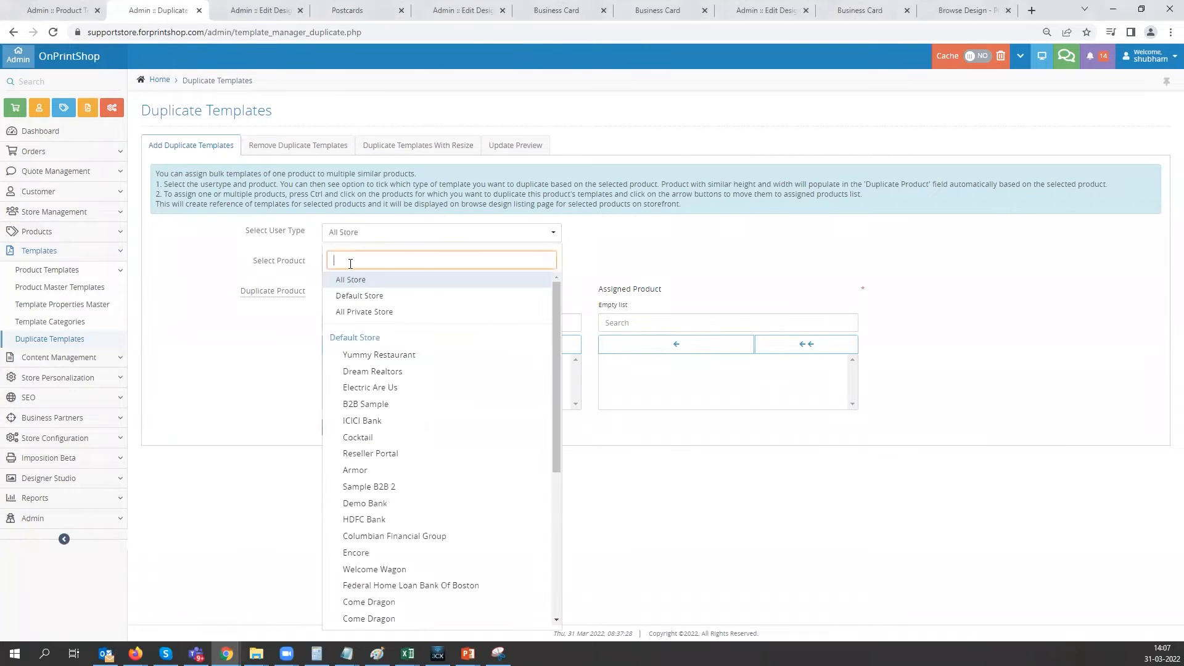
left_click(360, 296)
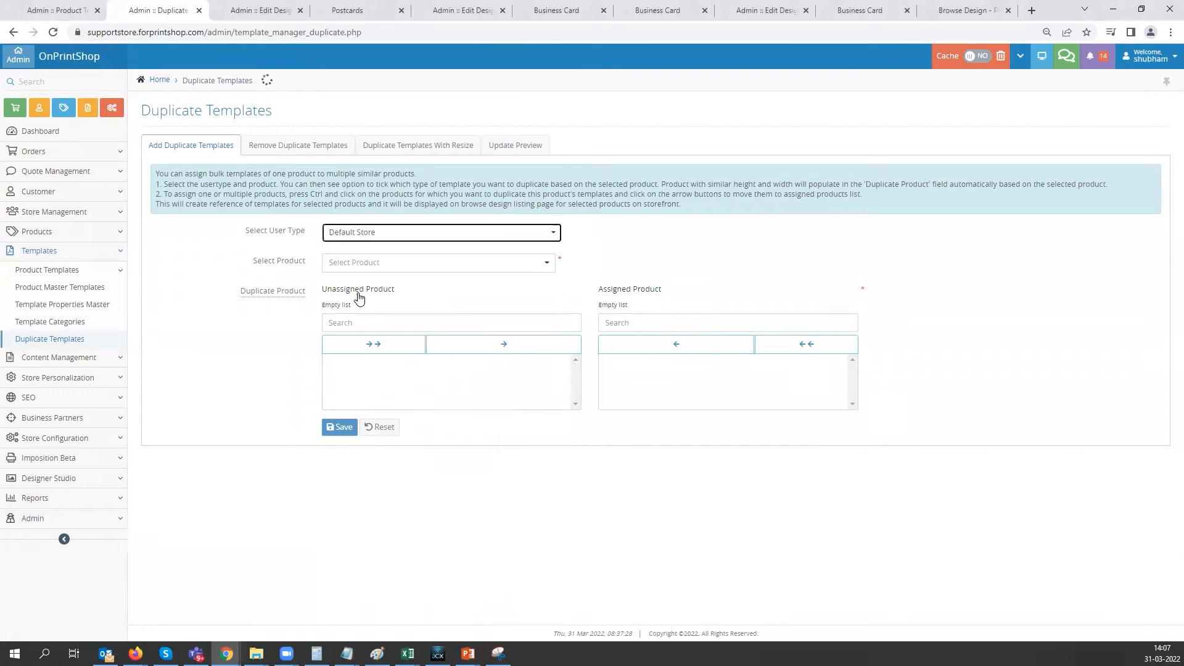
left_click(352, 265)
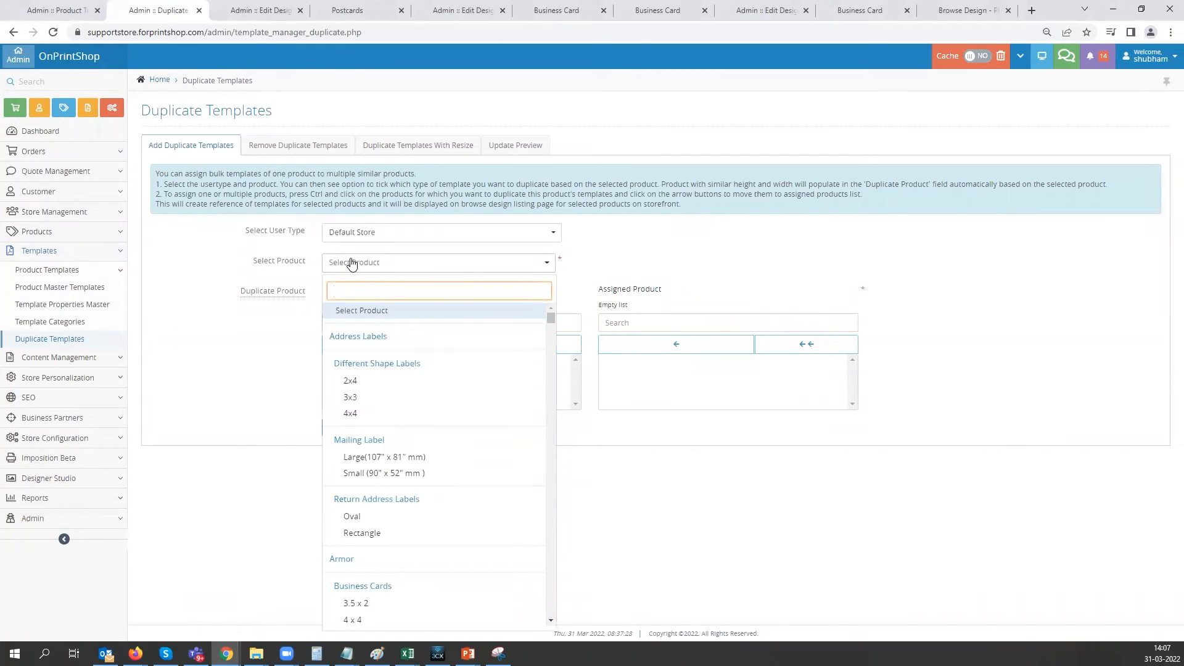
type("b")
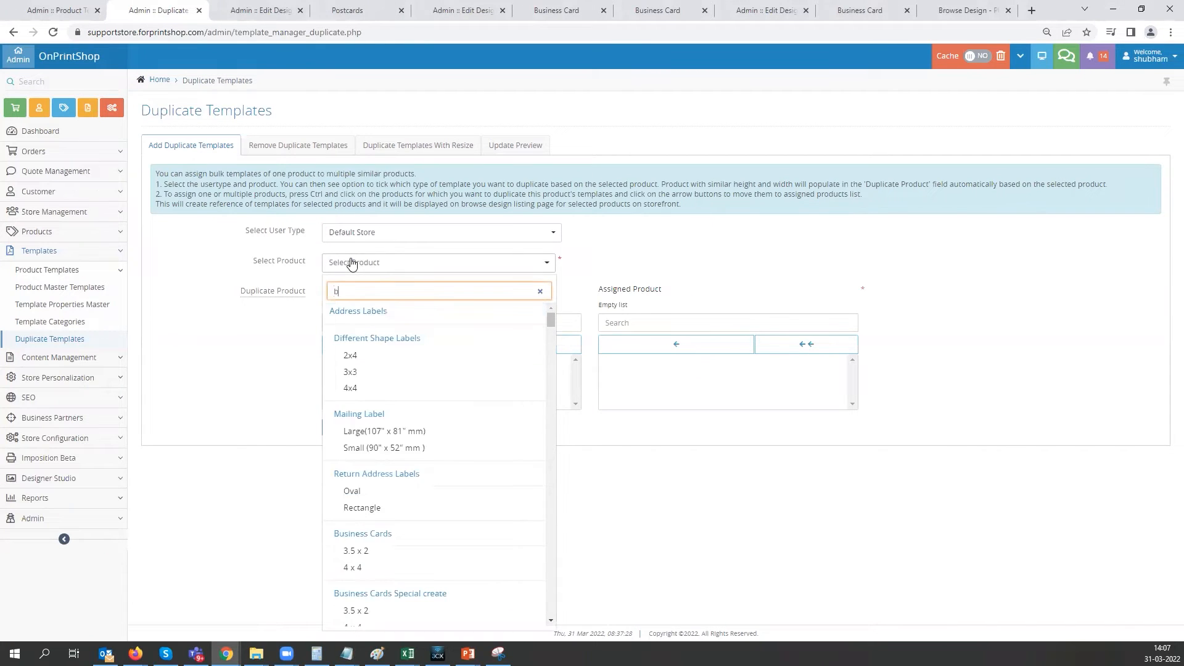
type("usiness card")
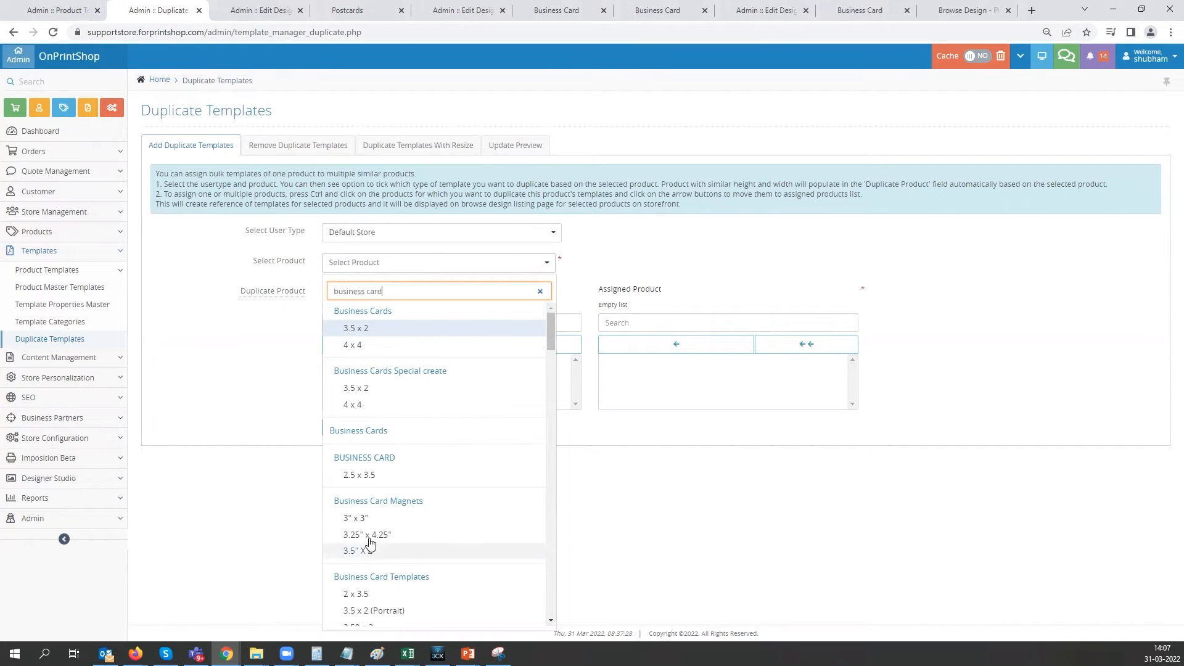
left_click(365, 594)
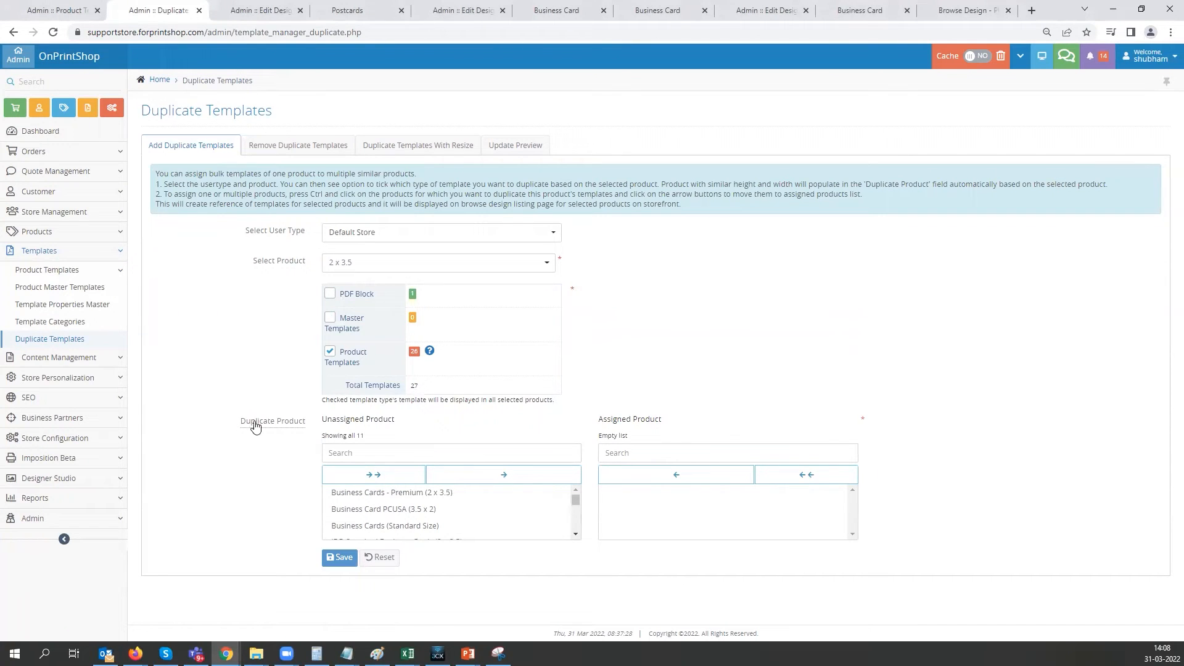
Assign Business Cards - Premium (2 x 3.5) as the product receiving the duplicate templates, and save
left_click(359, 497)
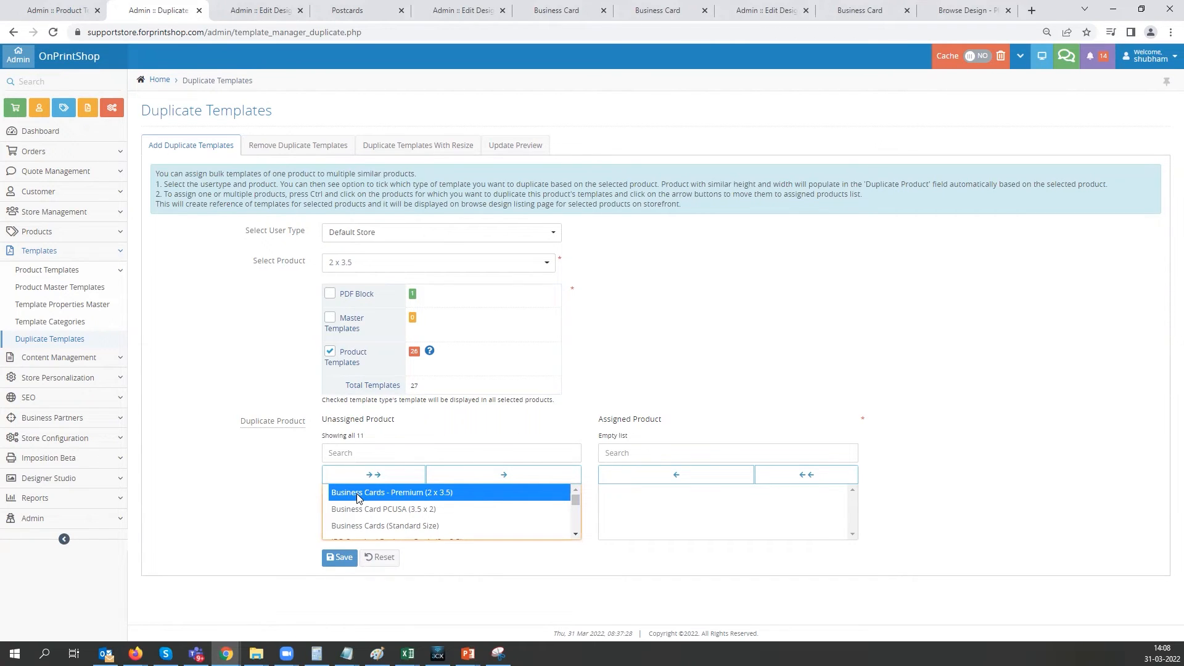
left_click(511, 480)
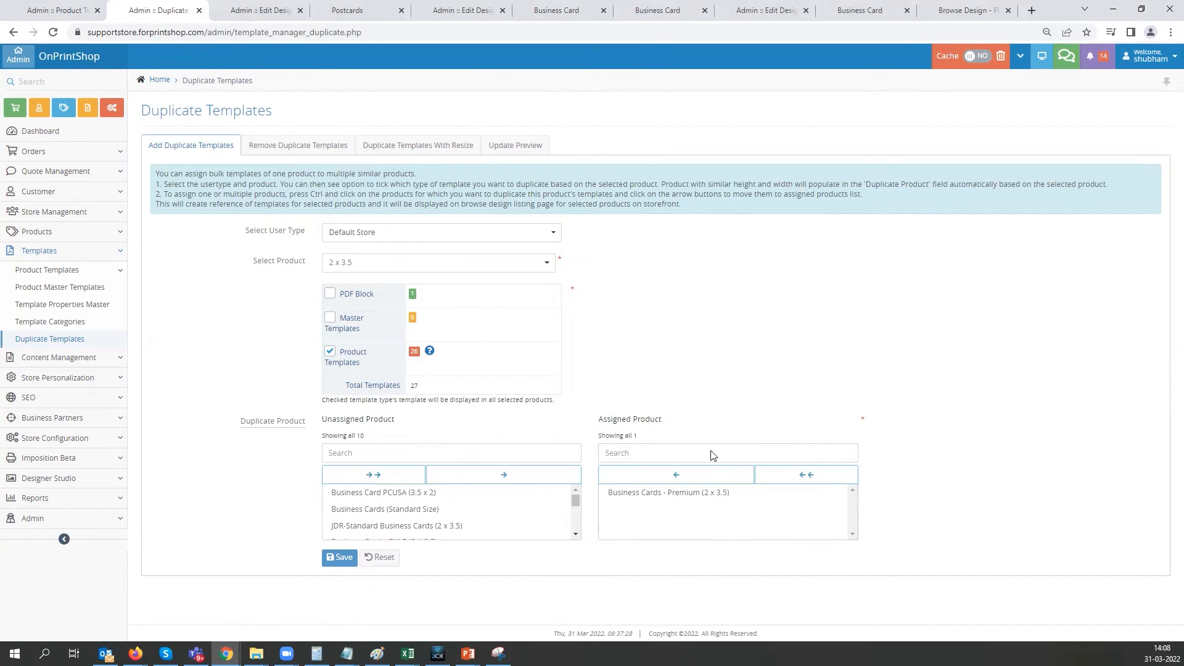
left_click(681, 494)
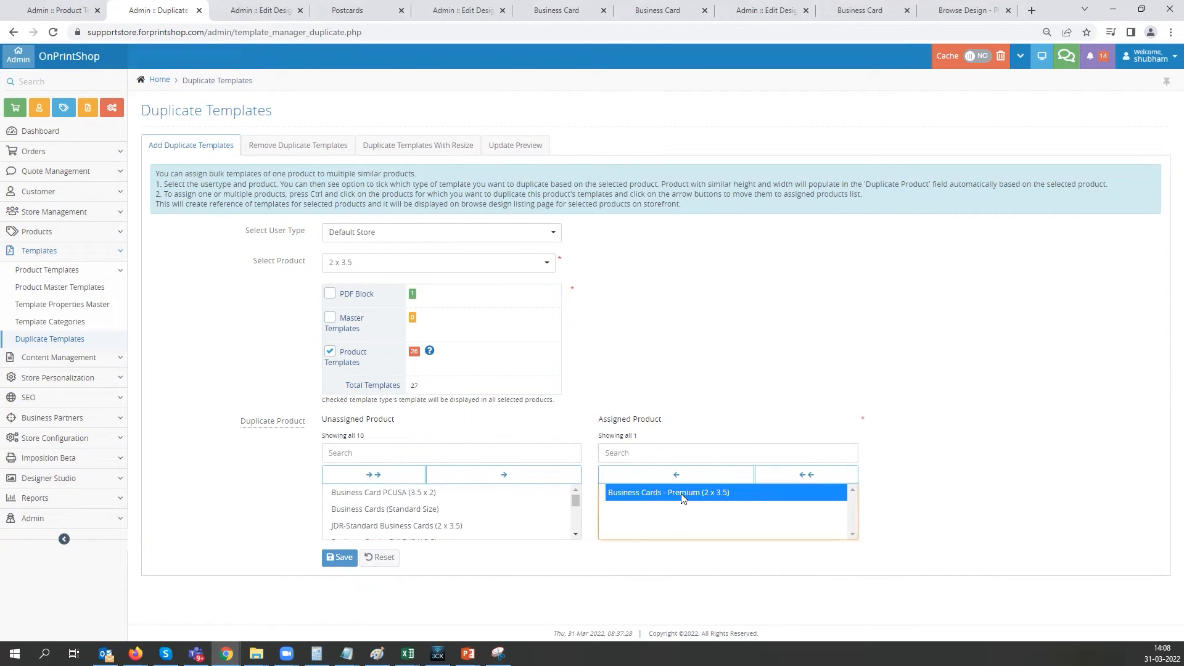
left_click(339, 565)
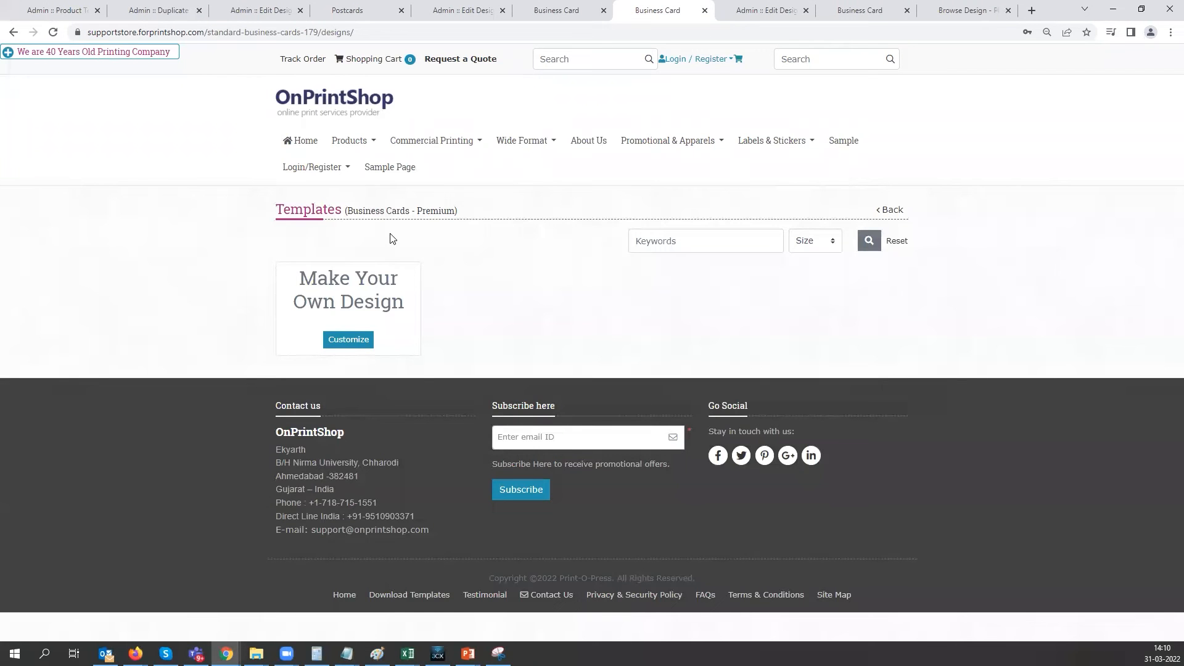
Reload the storefront design page of Business Cards - Premium and look through the duplicated templates
left_click(55, 34)
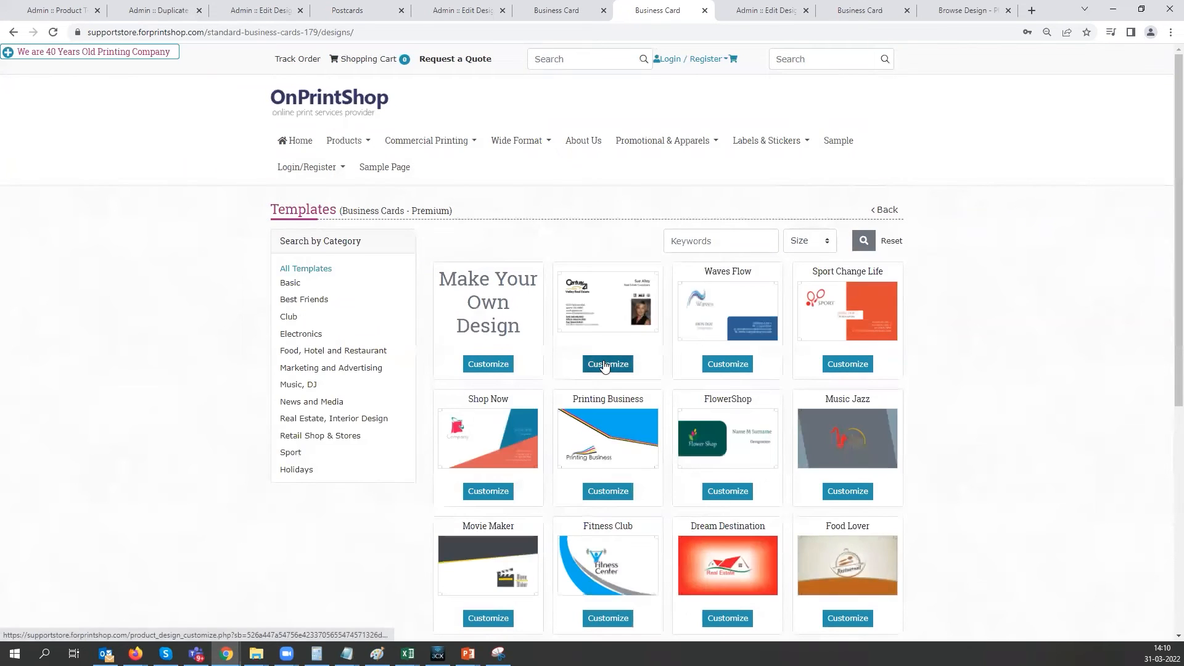
scroll(596, 368, "down", 3)
scroll(543, 304, "up", 3)
scroll(546, 303, "down", 2)
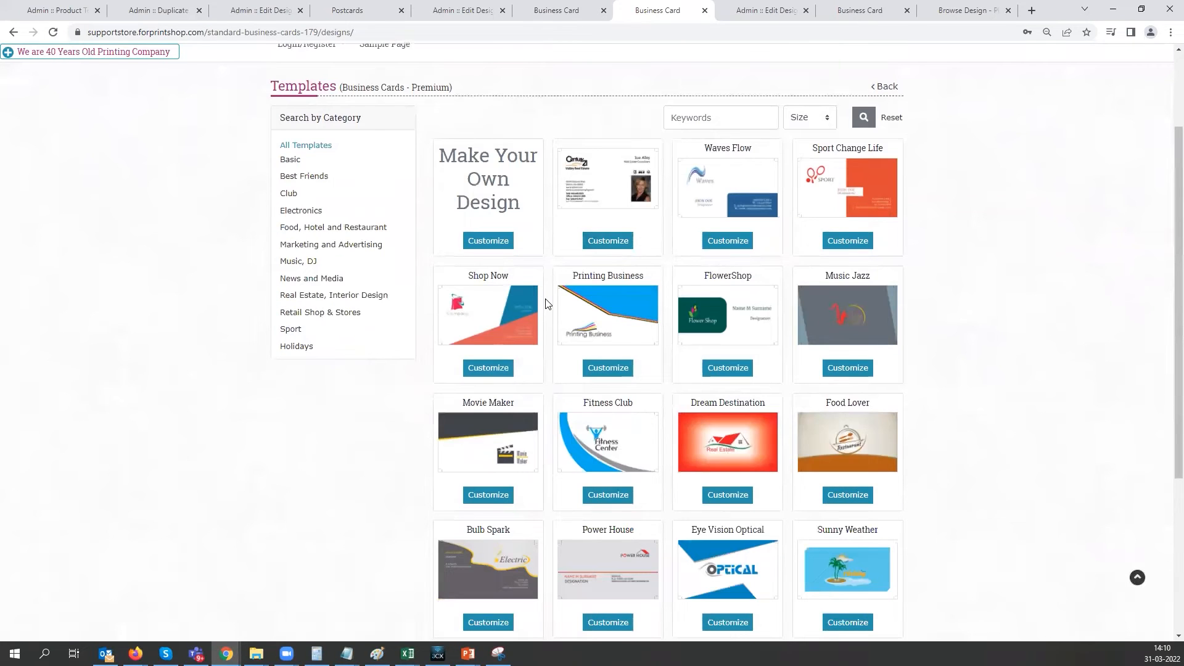
scroll(552, 313, "down", 1)
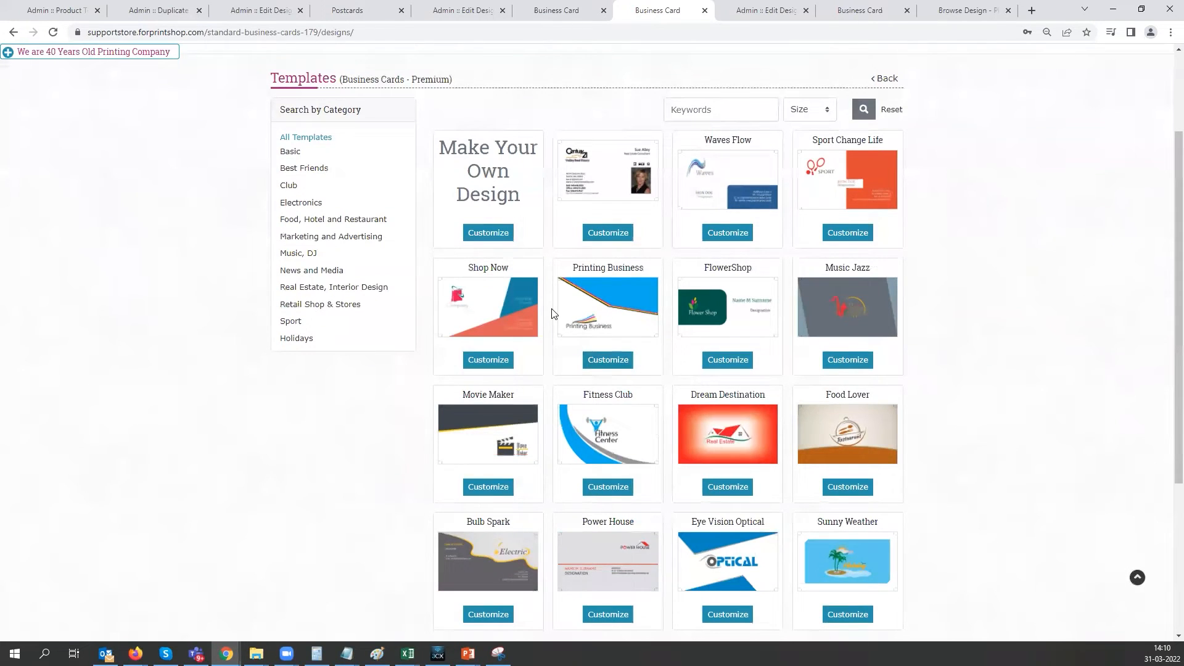
scroll(553, 314, "down", 1)
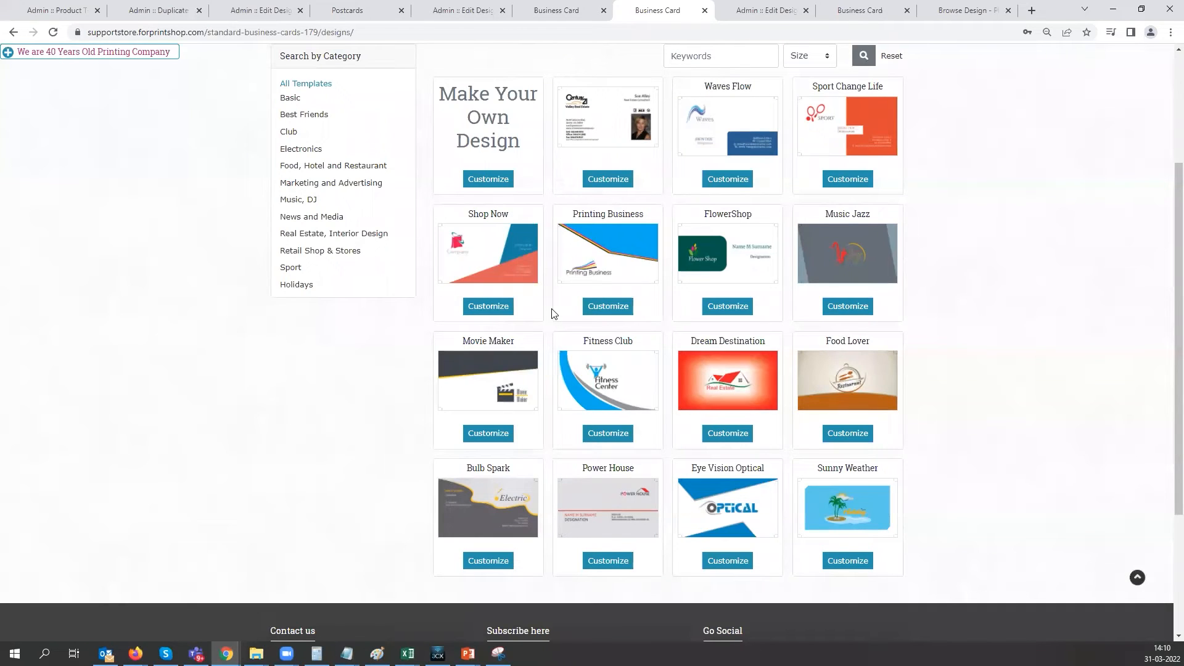
In the admin's Remove Duplicate Templates section, choose the 2 x 3.5 size of Business Cards - Premium as the product
left_click(159, 11)
left_click(276, 146)
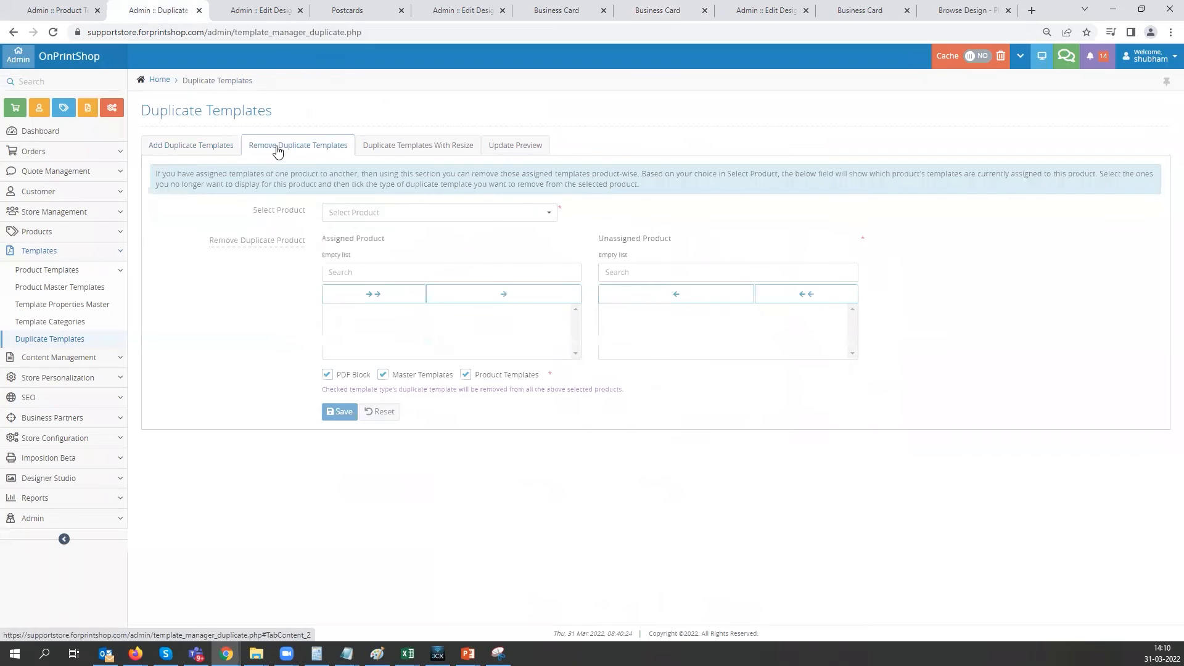
left_click(348, 216)
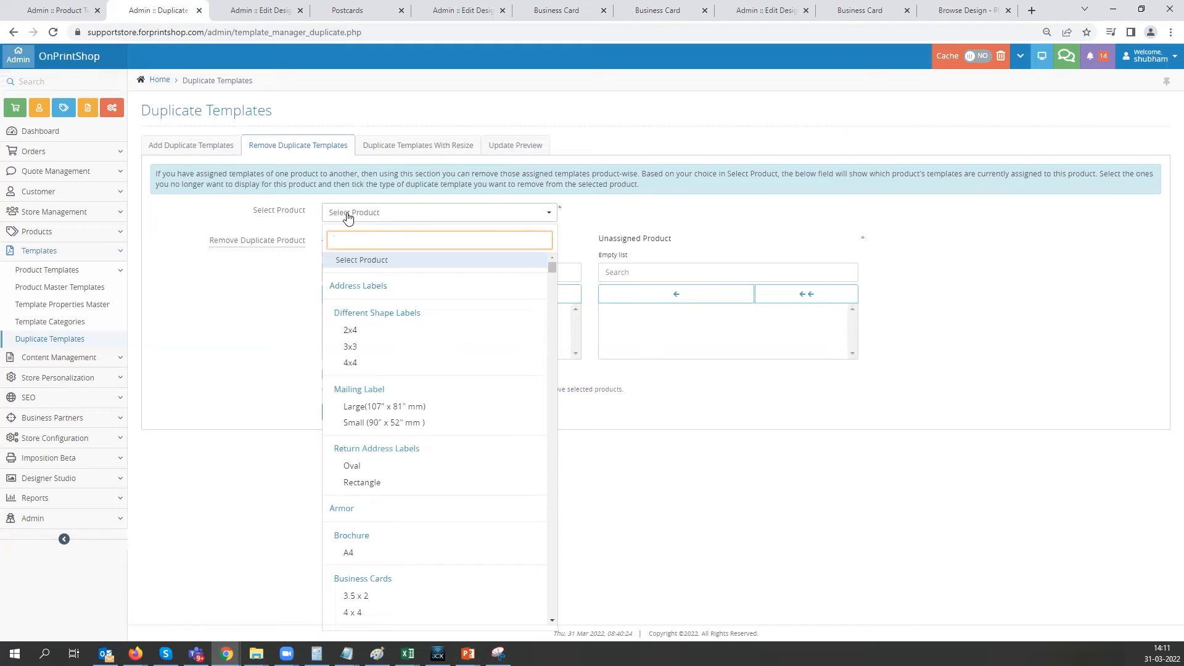
type("premium")
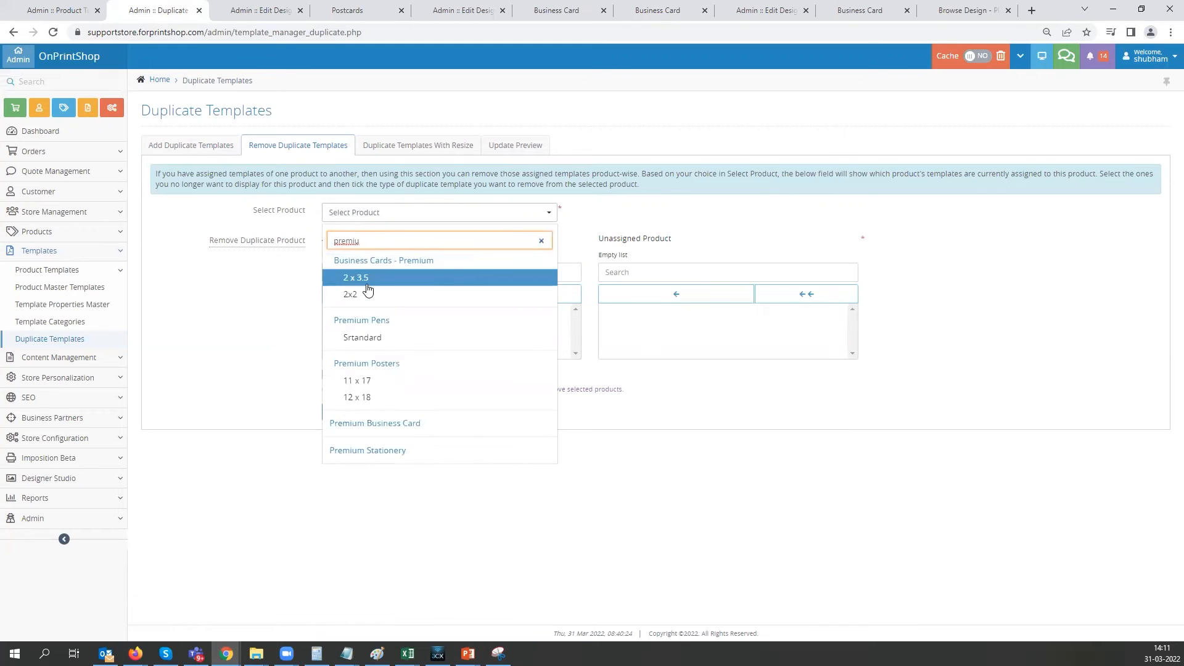
left_click(368, 291)
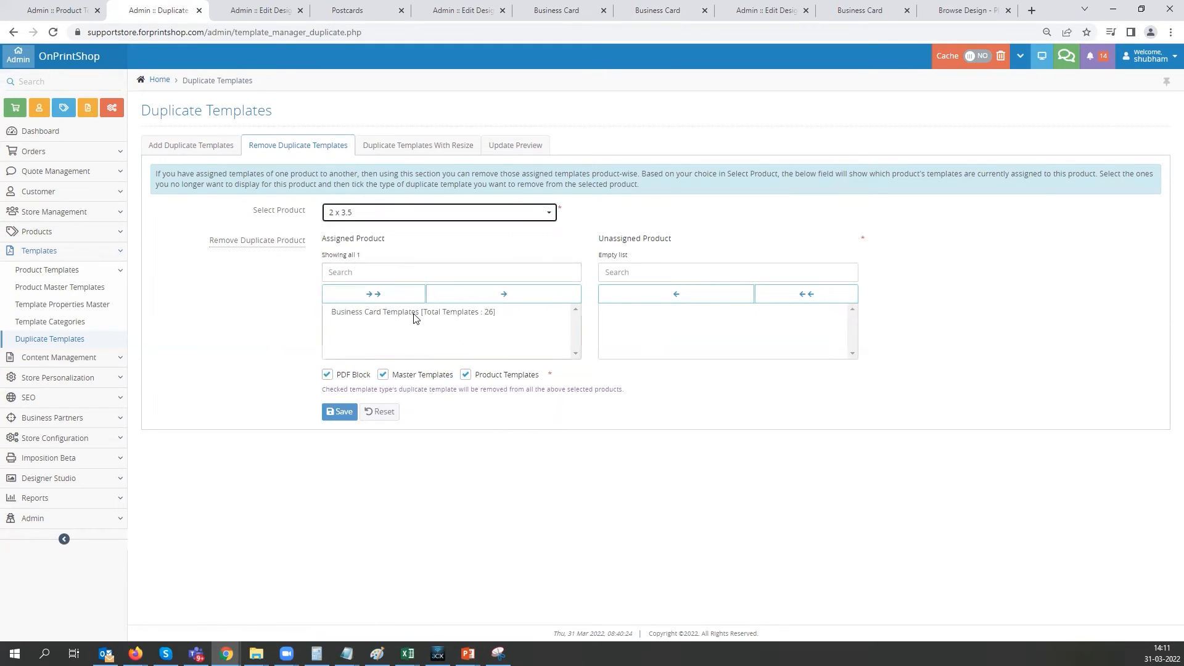
Unassign Business Card Templates from the chosen product and save, then reload the product's storefront templates page to check the removal
left_click(413, 313)
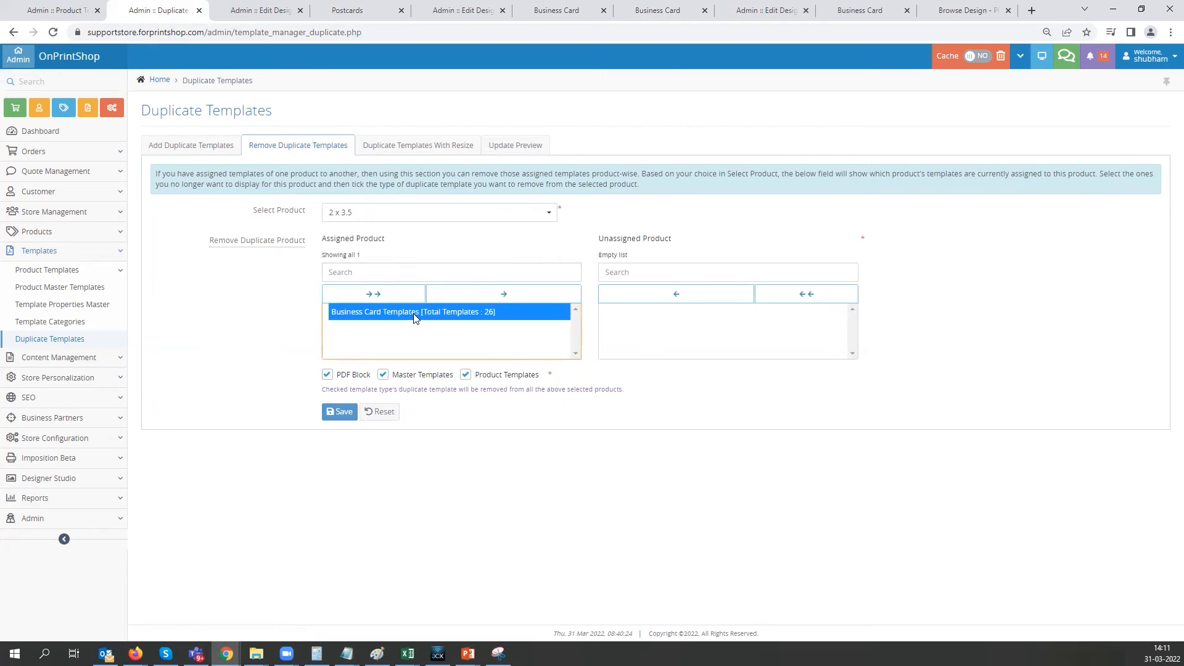
left_click(360, 269)
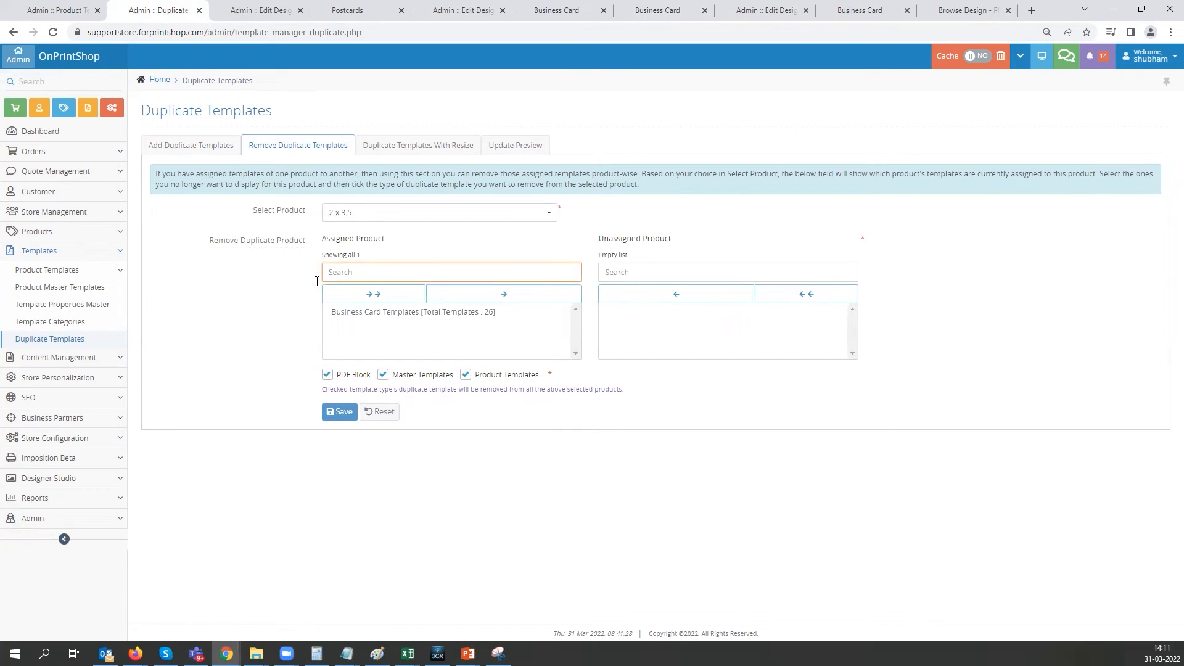
left_click(374, 312)
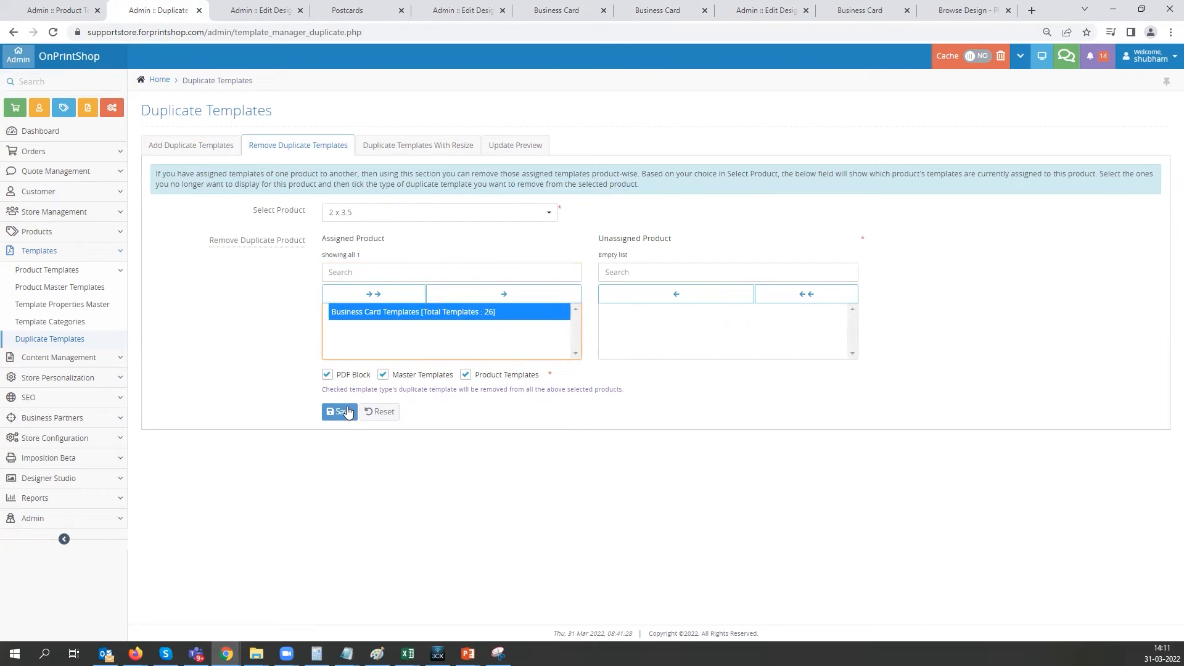
left_click(530, 296)
left_click(653, 312)
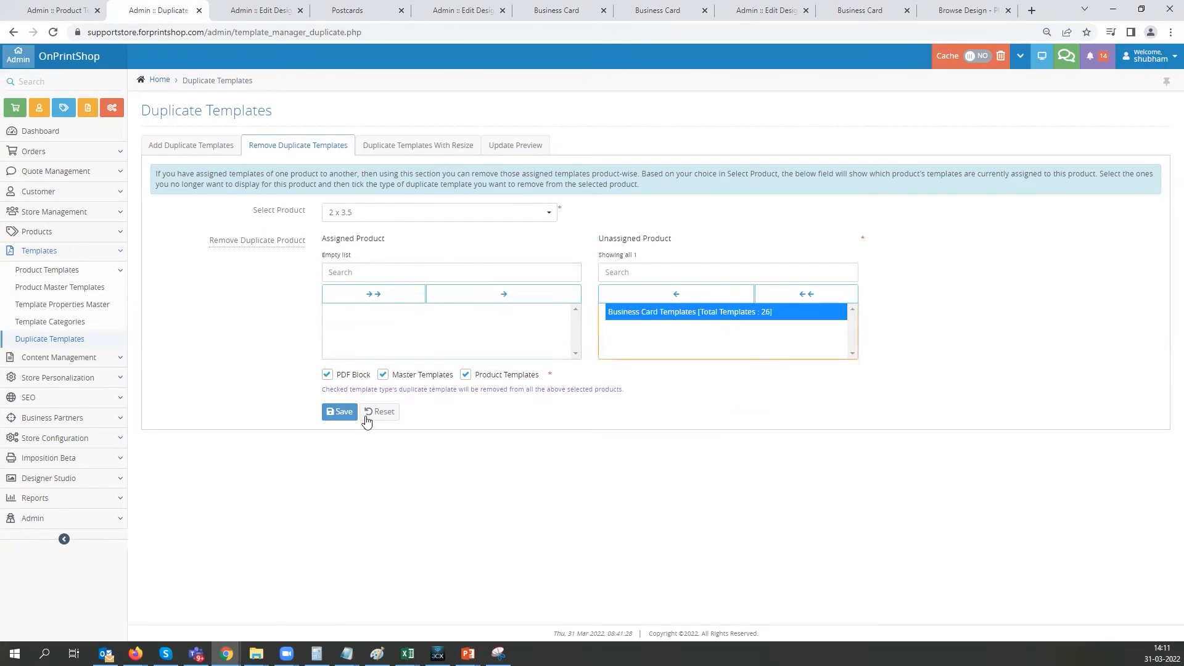
left_click(342, 412)
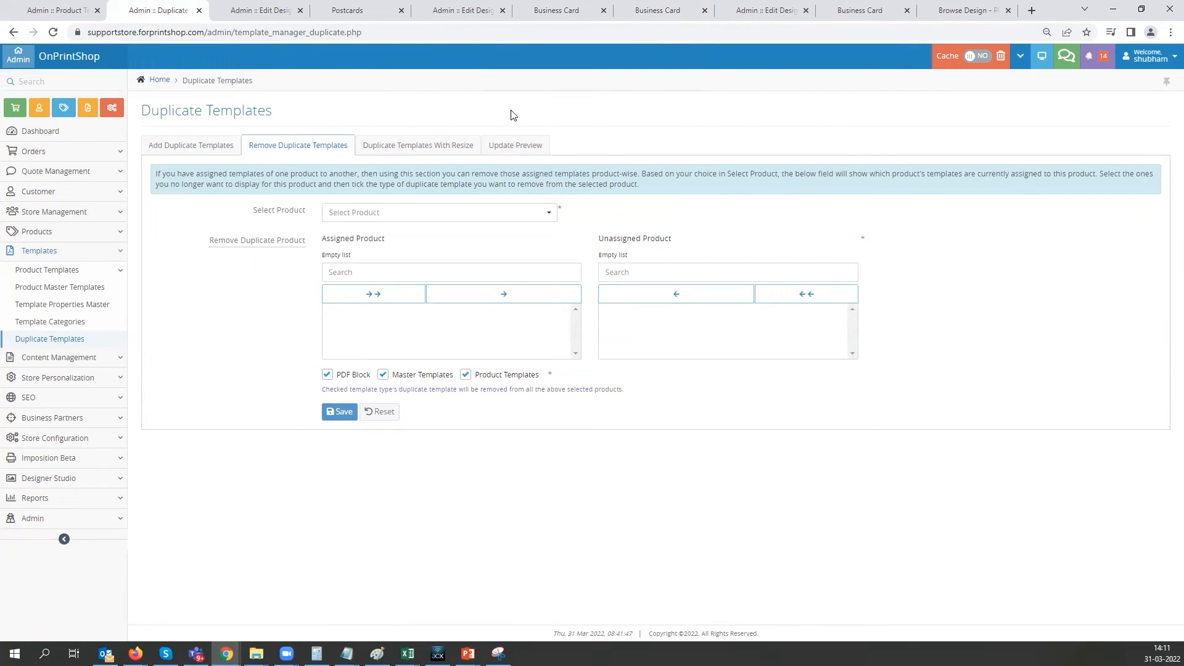
left_click(658, 11)
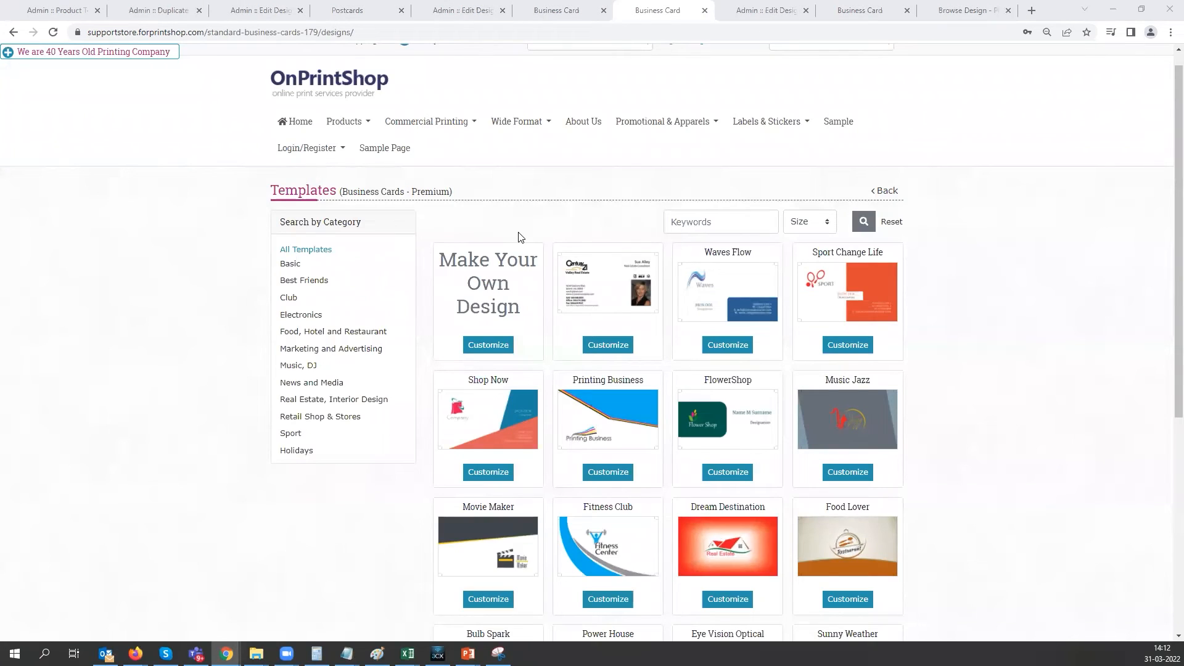
left_click(54, 32)
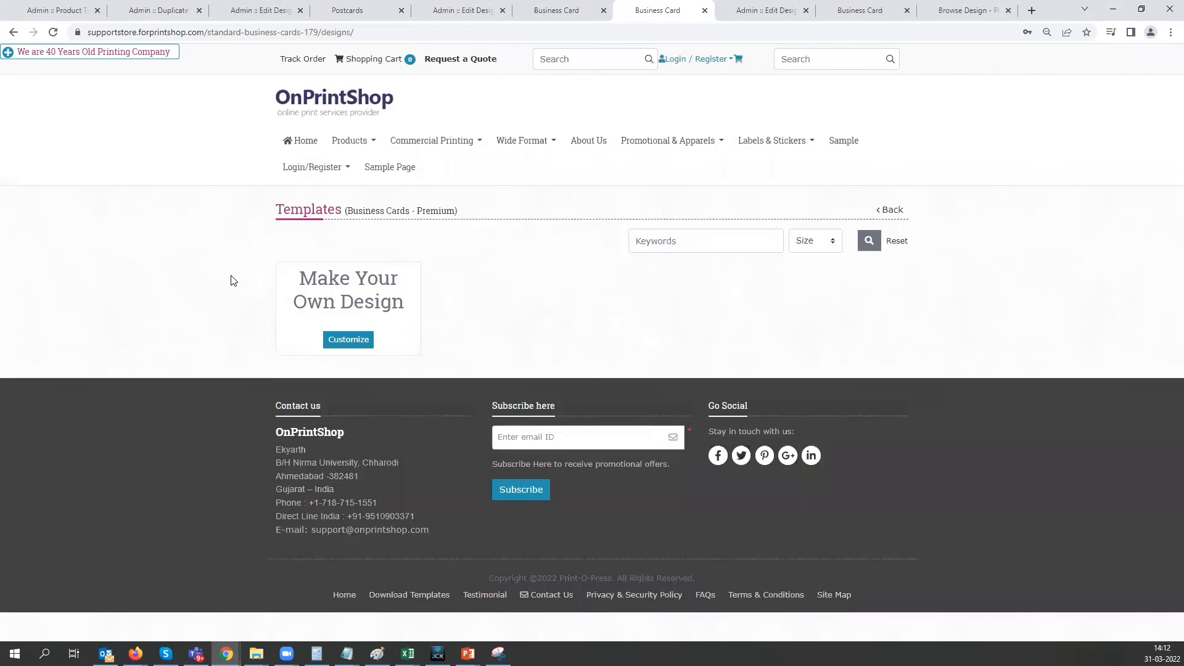
In the admin's Duplicate Templates With Resize section, set the template type to Master Templates and the product type to Standard
key("ctrl+2")
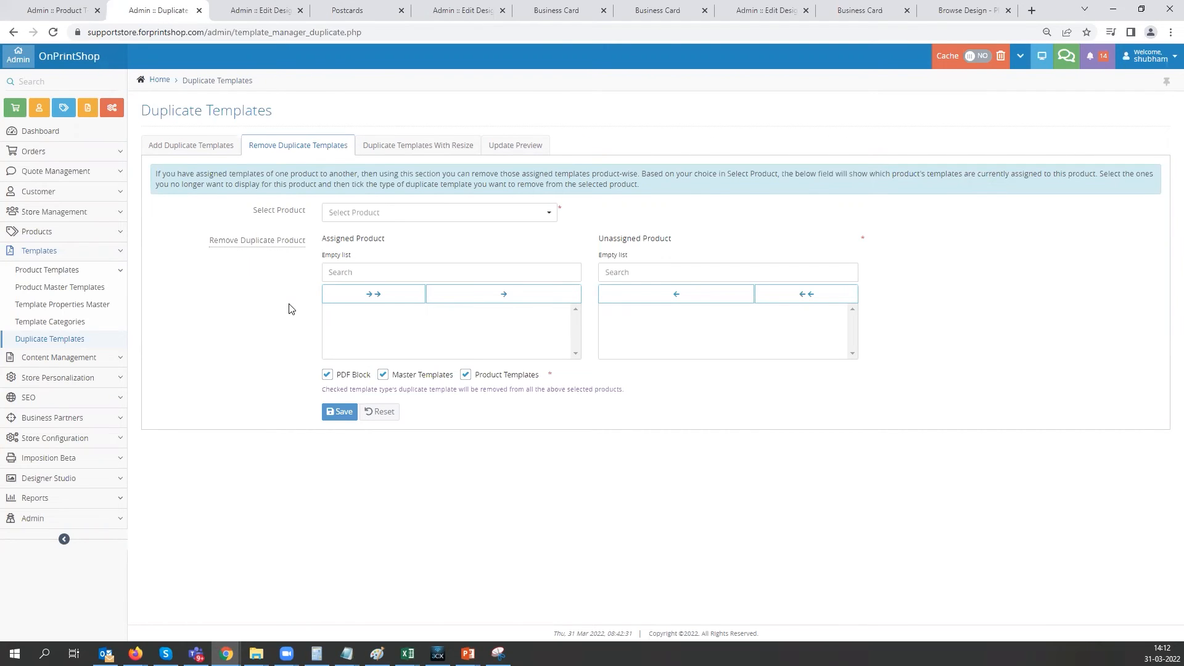
left_click(403, 146)
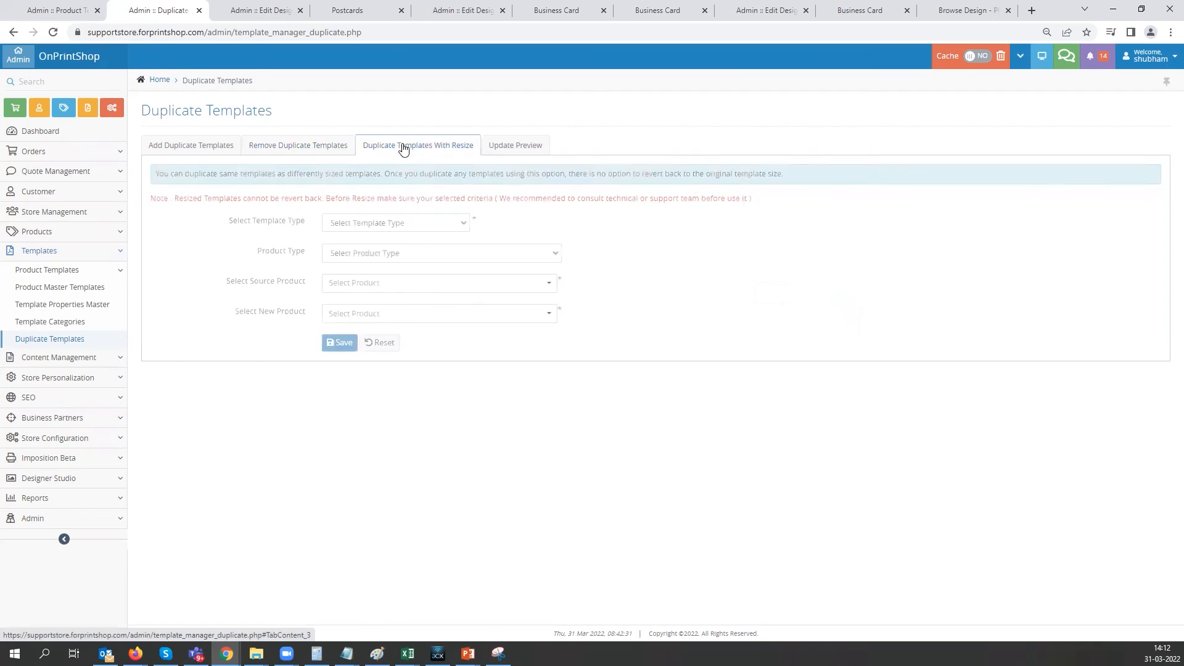
left_click(362, 225)
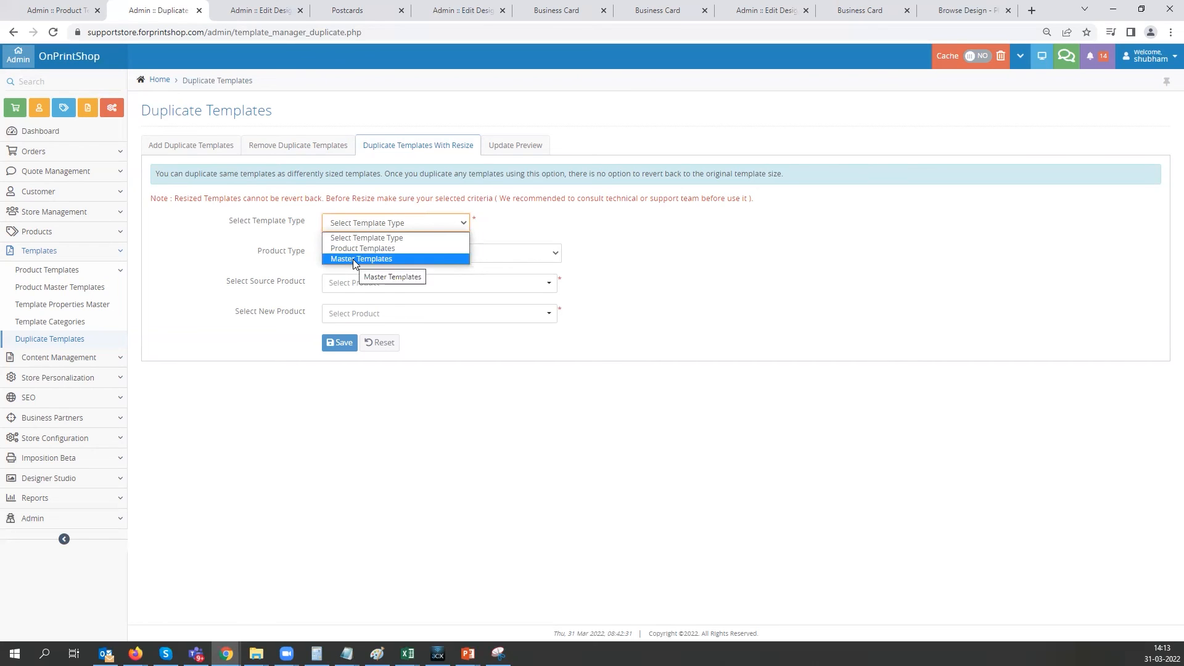
left_click(353, 259)
left_click(361, 267)
Search the source products for "standard" and choose the 3.5 x 2 inch size as the source product
left_click(366, 296)
left_click(365, 298)
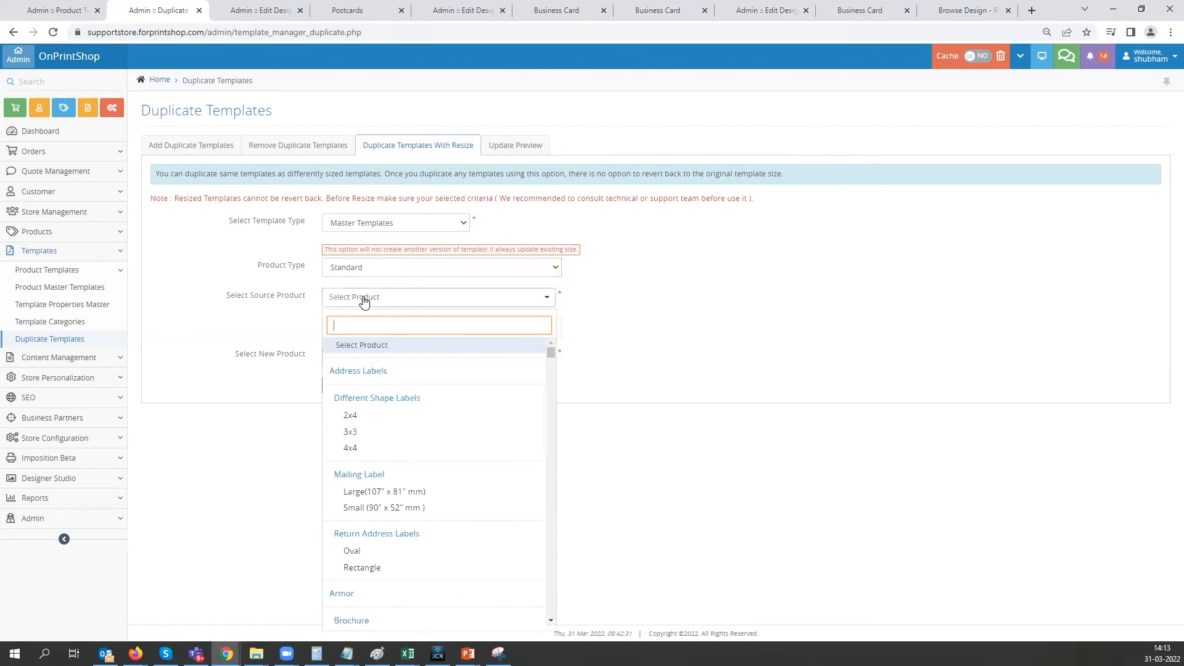
type("standard")
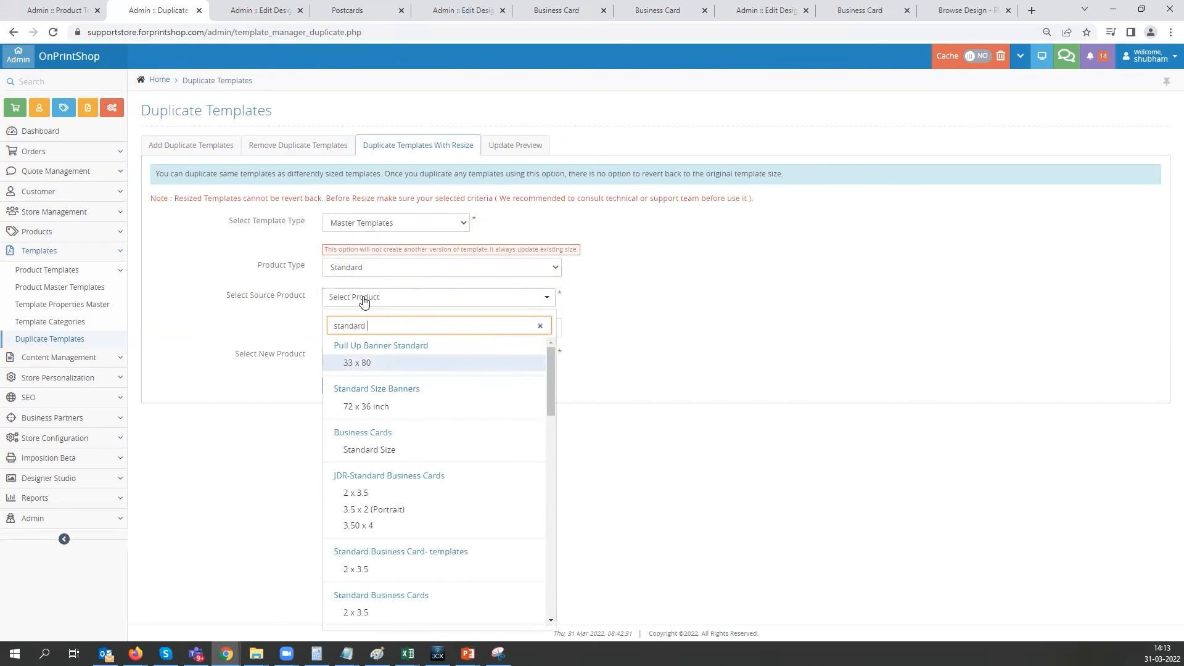
left_click(400, 509)
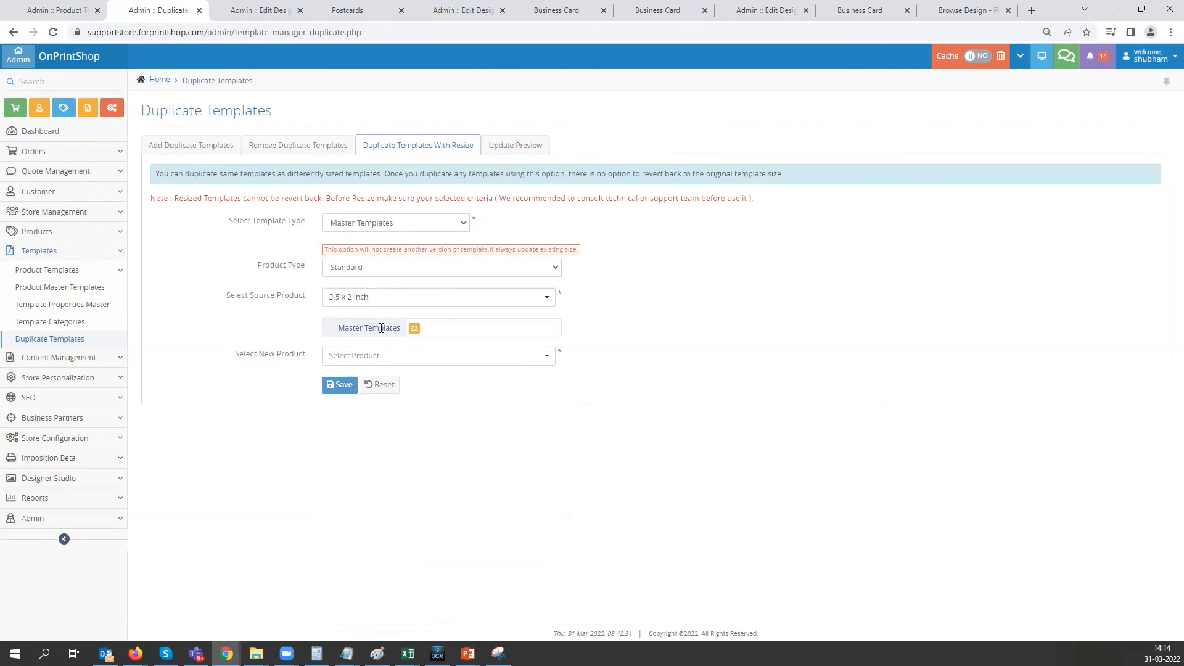
Search the new products for "premium" and choose the 2 x 3.5 size as the product receiving the resized templates
left_click(357, 362)
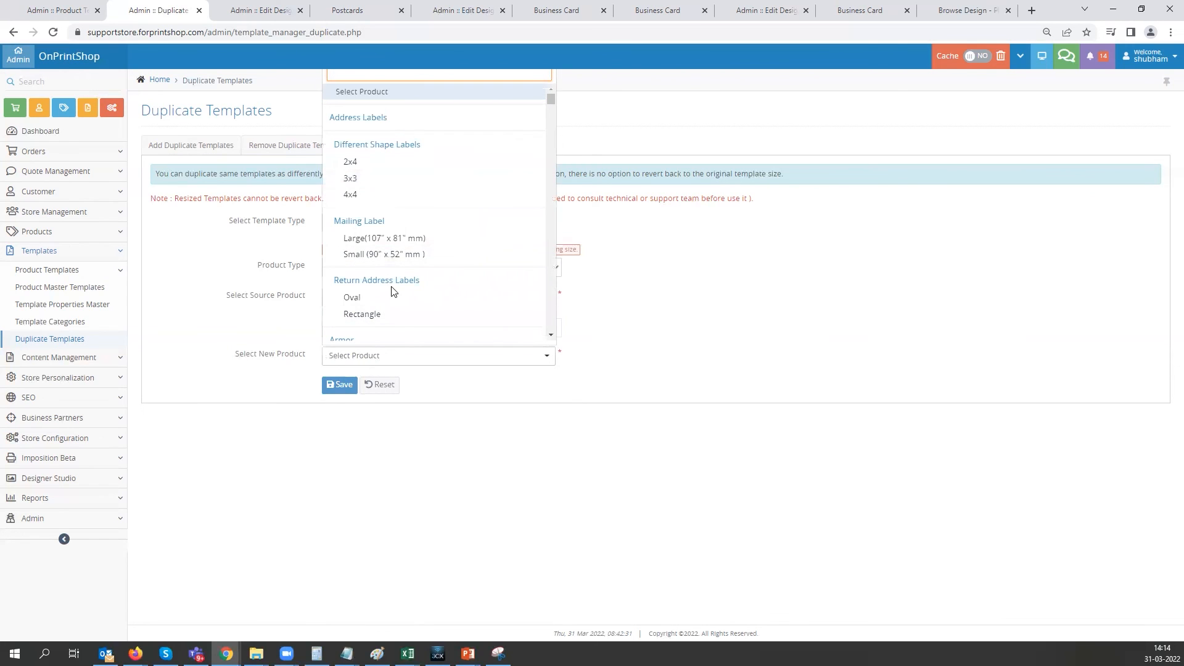
scroll(438, 243, "down", 5)
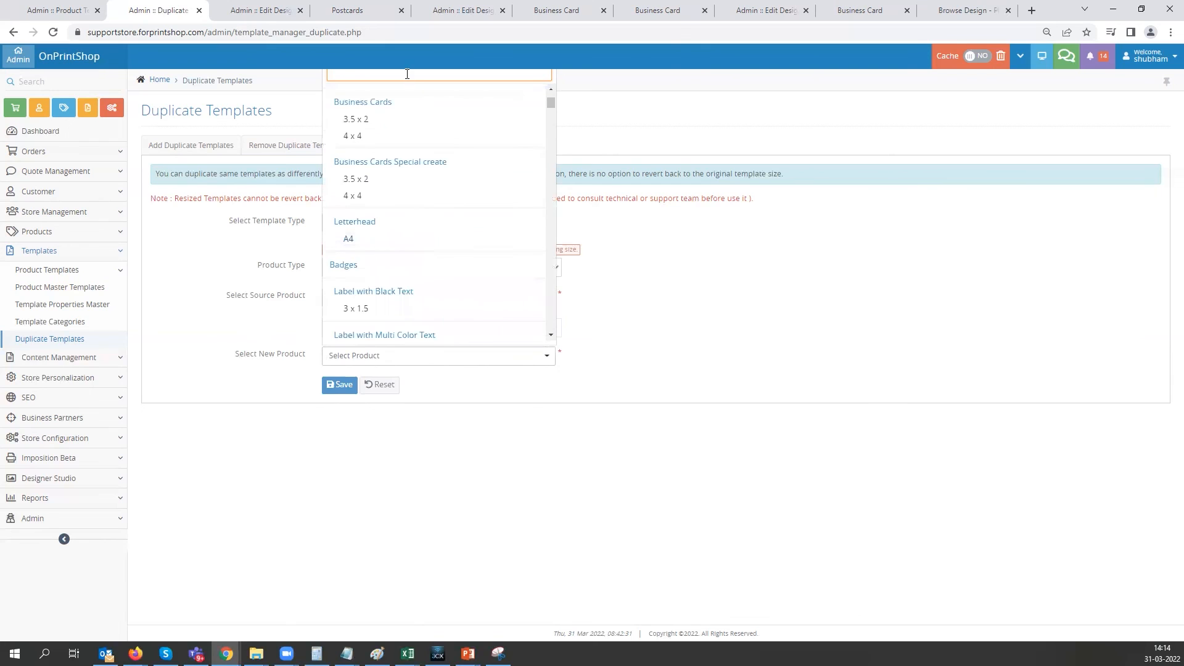
type("premium")
left_click(375, 161)
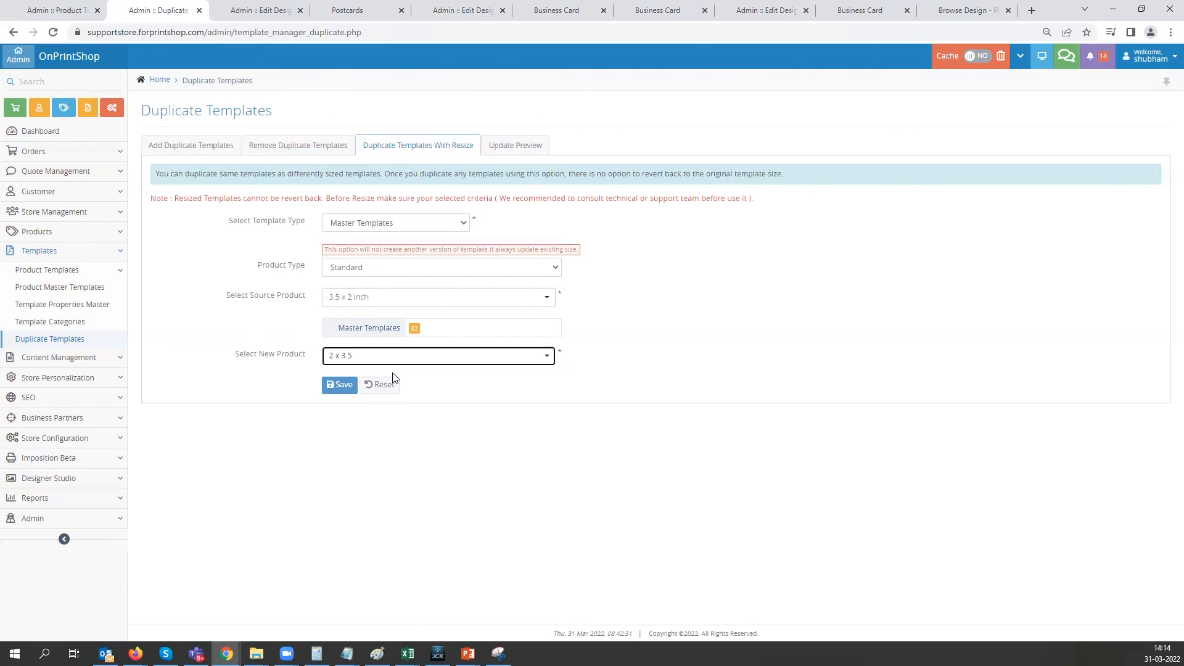